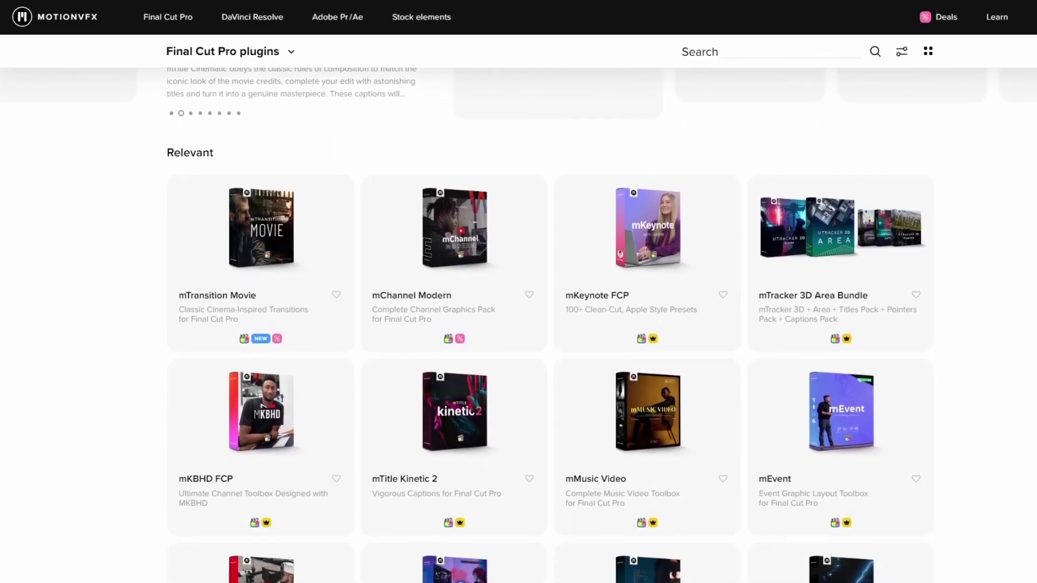
Scroll down through the MotionVFX Final Cut Pro plugins catalogue
scroll(519, 324, "down", 6)
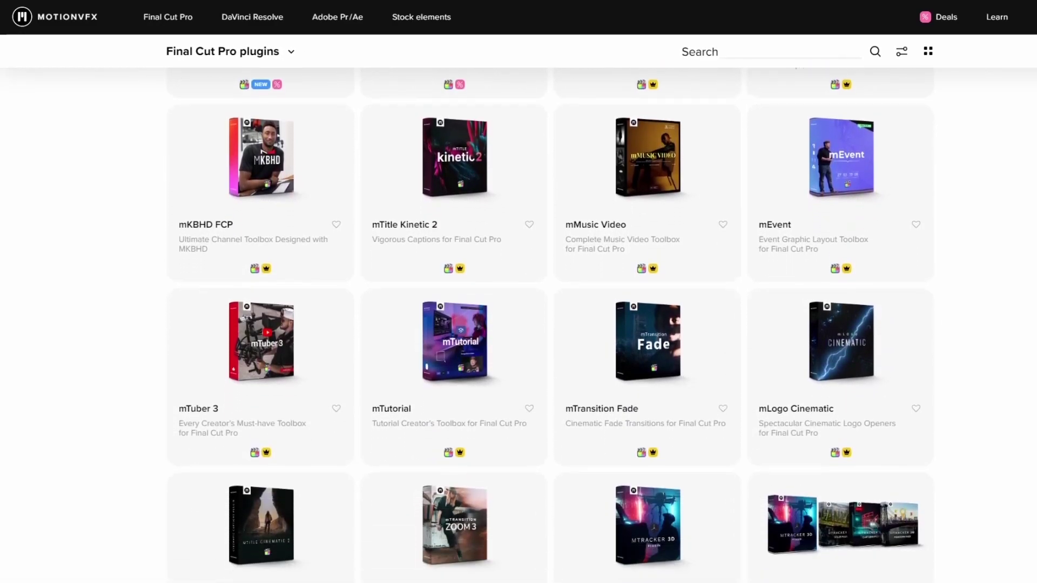
scroll(518, 324, "down", 6)
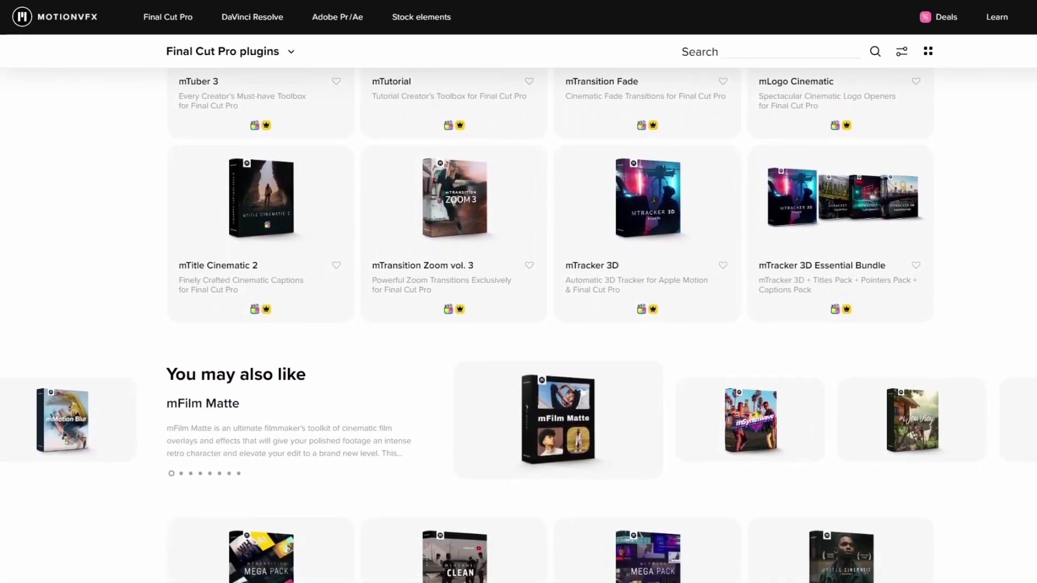
scroll(518, 324, "down", 7)
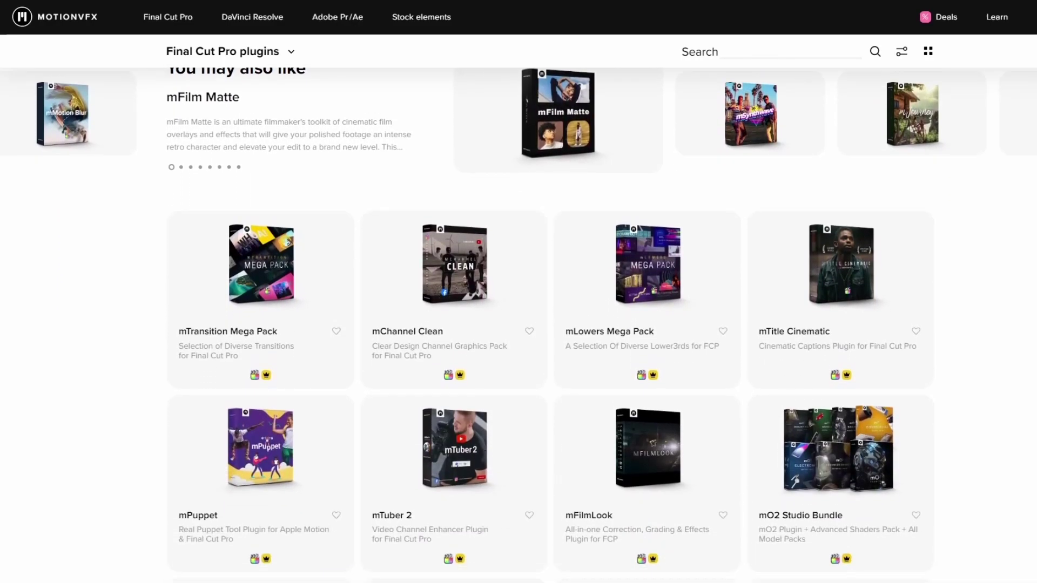
scroll(519, 324, "down", 4)
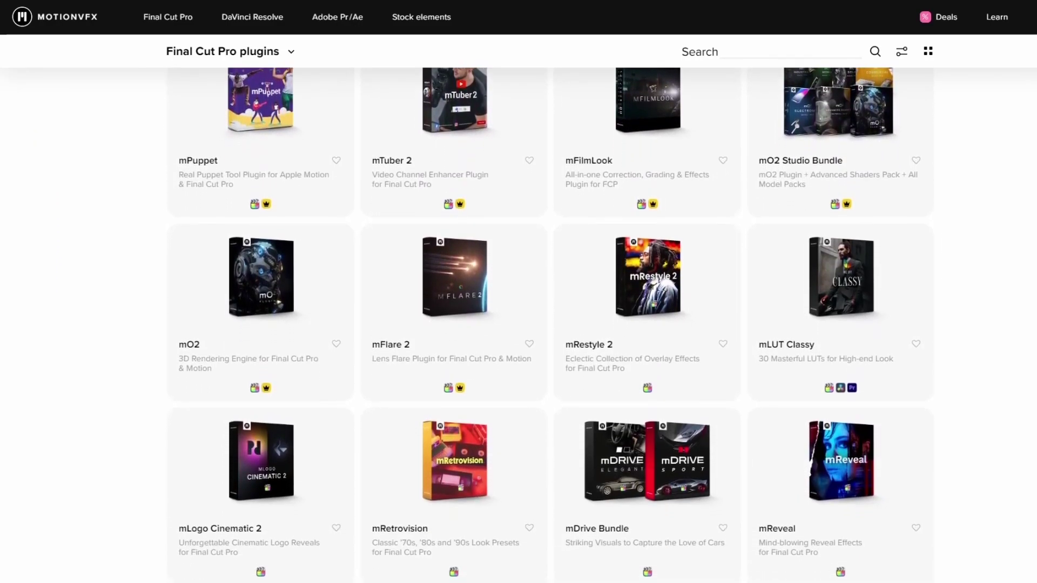
scroll(519, 324, "down", 9)
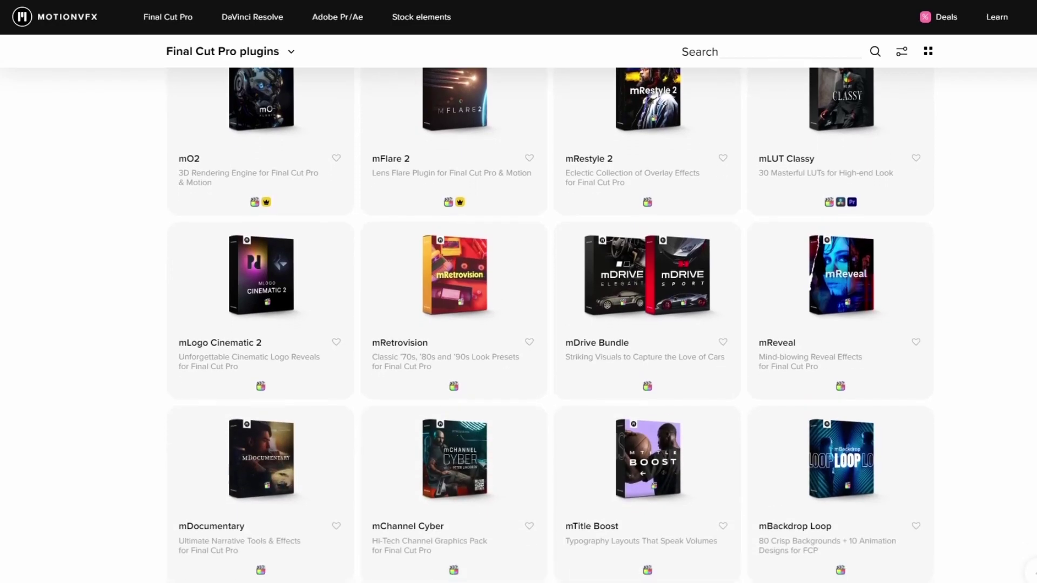
scroll(519, 324, "down", 1)
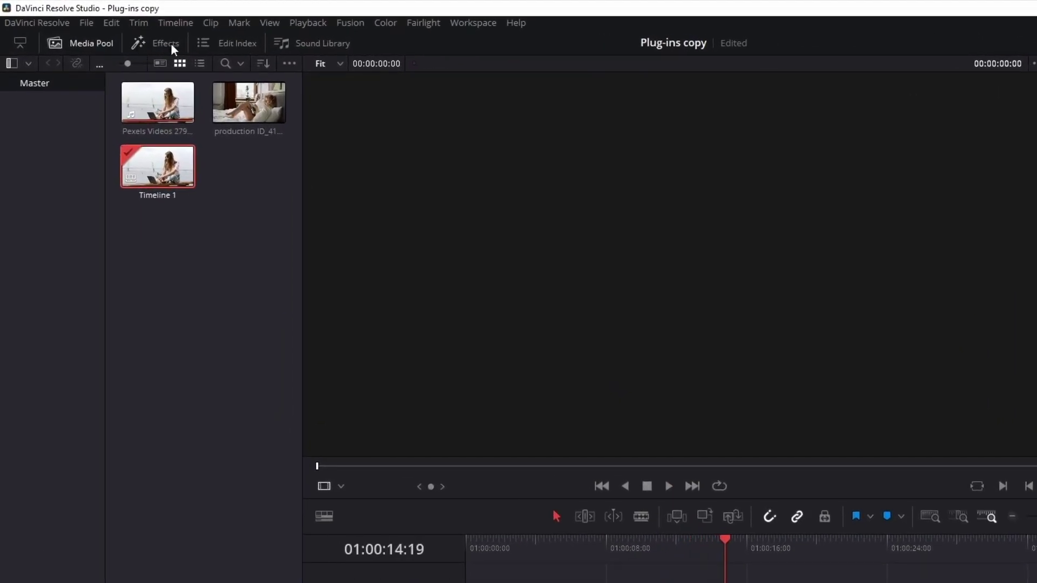
Filter the effects library to 'mkeynote' and star mKeynote Board 04 as a favourite
left_click(171, 44)
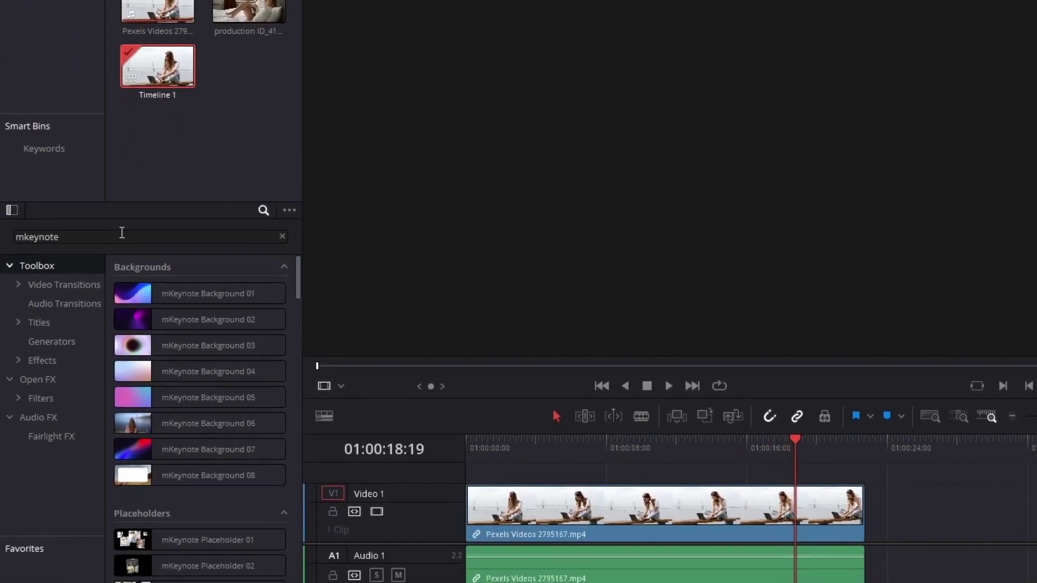
double_click(11, 337)
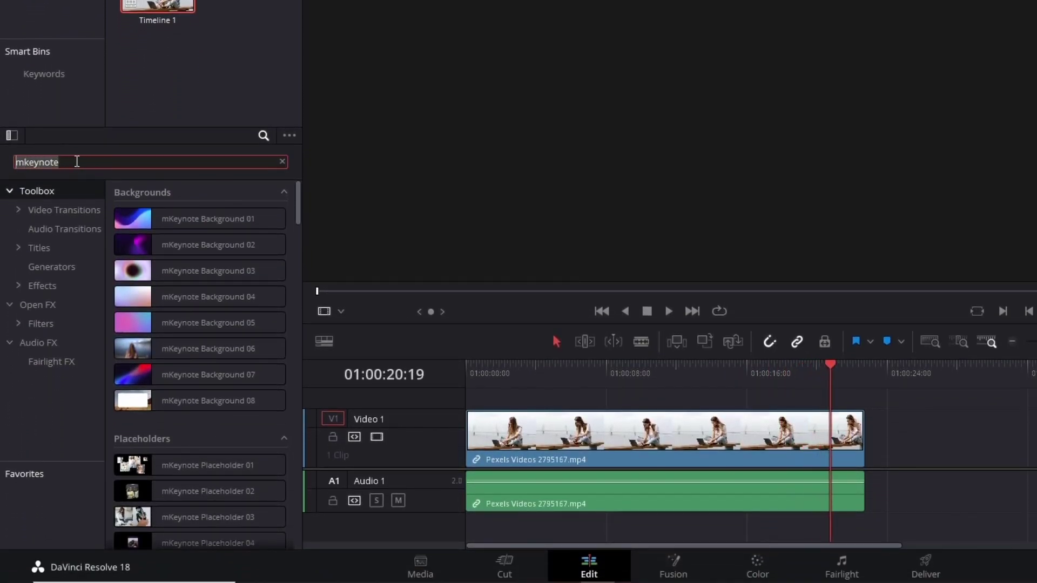
left_click_drag(298, 202, 299, 282)
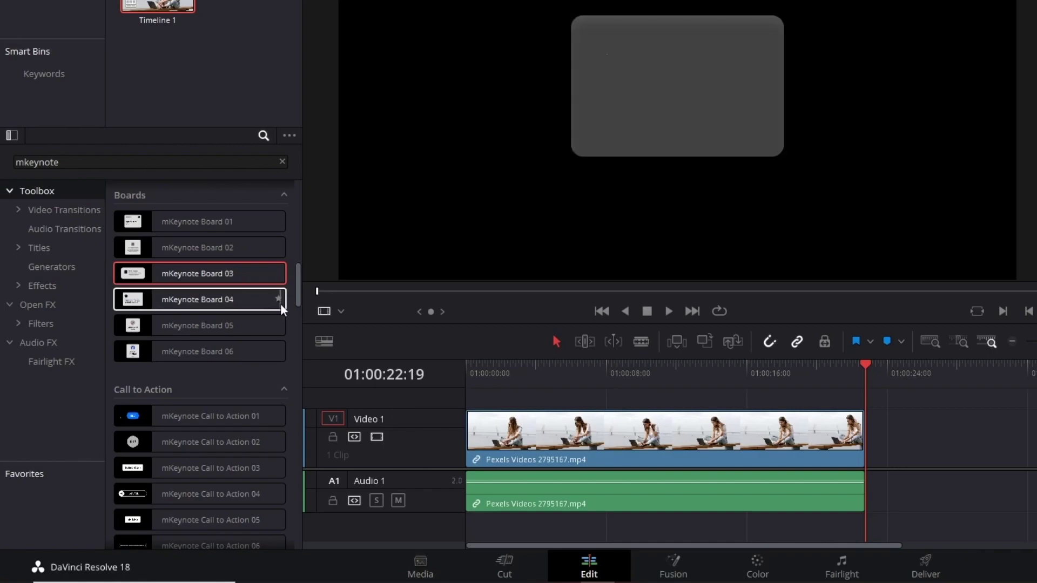
left_click(279, 300)
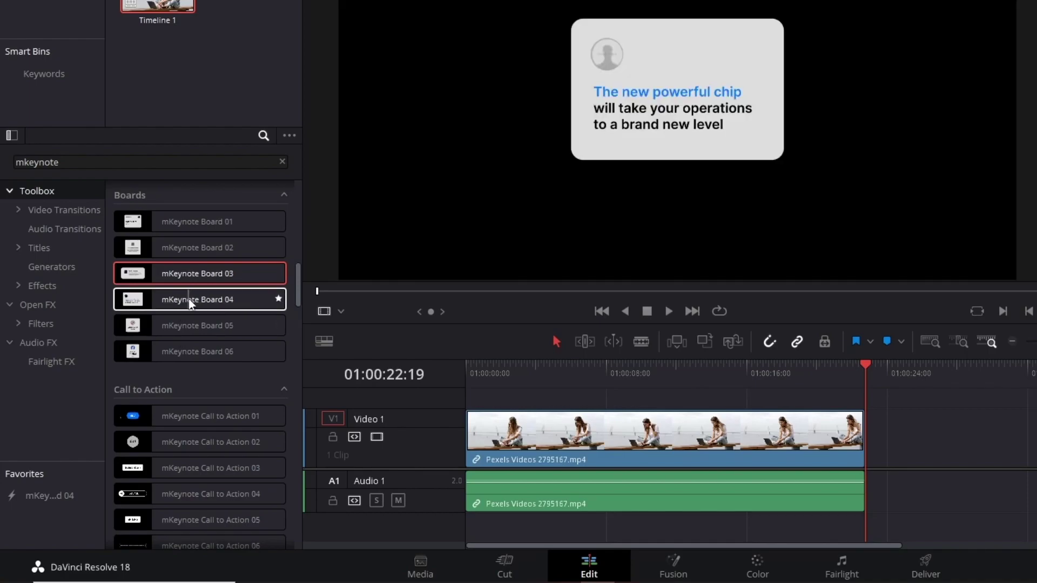
Place mKeynote Board 04 on a new V2 track above the clip and preview it
left_click_drag(189, 299, 465, 404)
left_click_drag(864, 365, 448, 363)
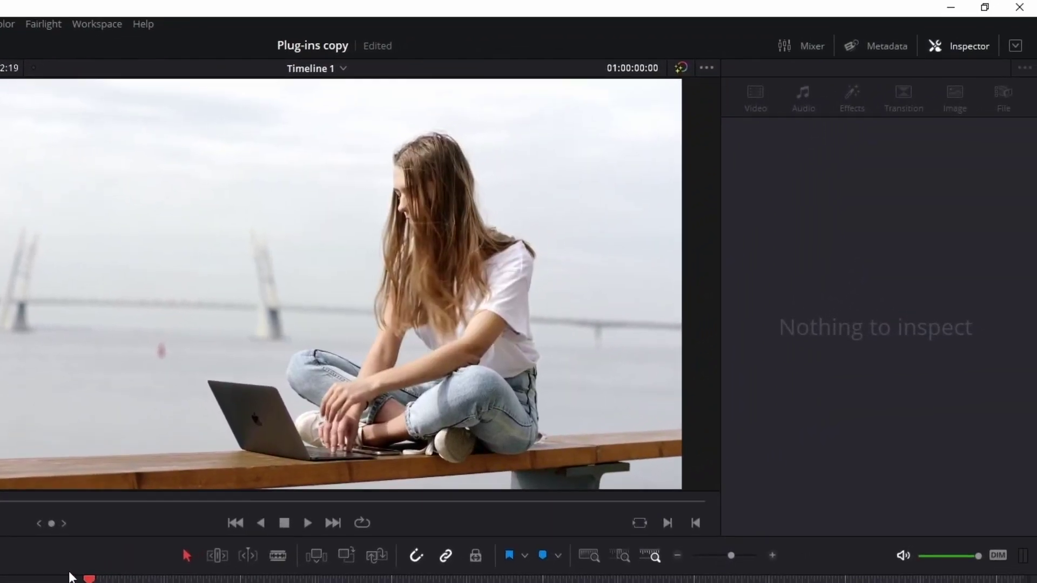
key("space")
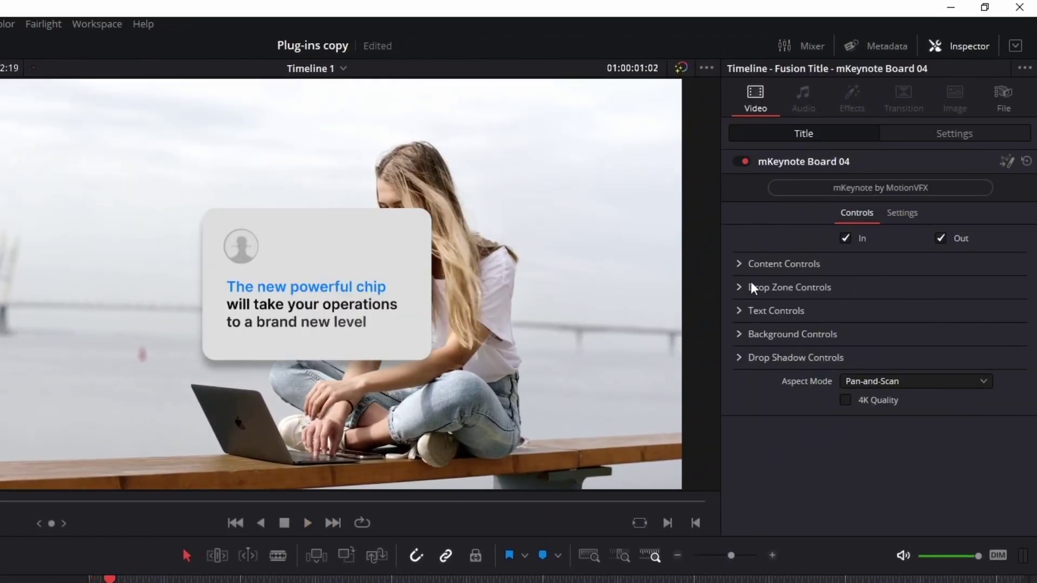
Raise the title's Drop Zone scale to about 0.66 to enlarge its circle
left_click(740, 264)
left_click(740, 347)
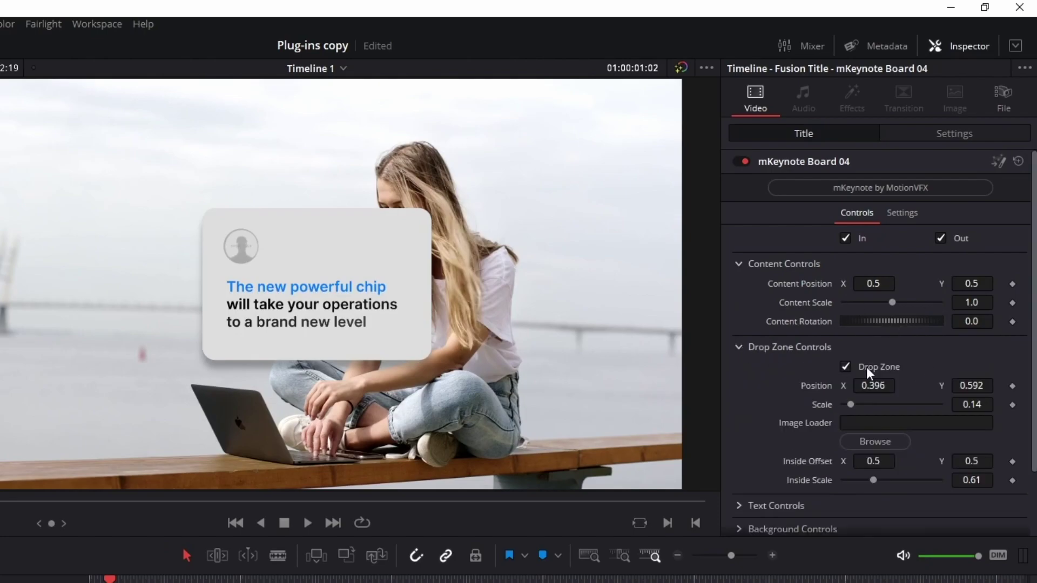
scroll(874, 341, "down", 2)
left_click_drag(885, 329, 876, 334)
left_click(739, 270)
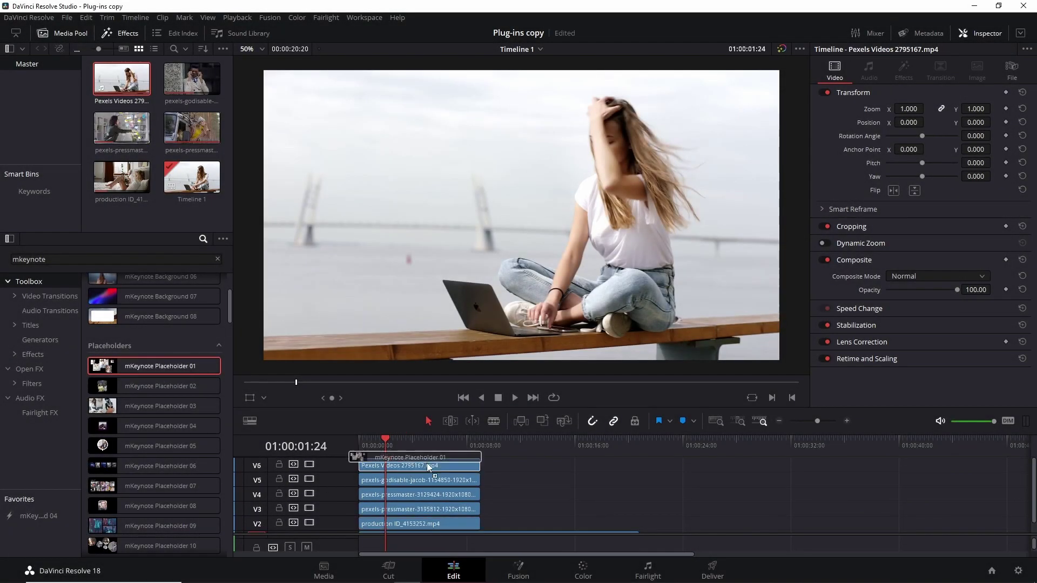
Apply mKeynote Placeholder 01 to the top V6 clip and review its media drop zone settings
left_click_drag(429, 468, 427, 468)
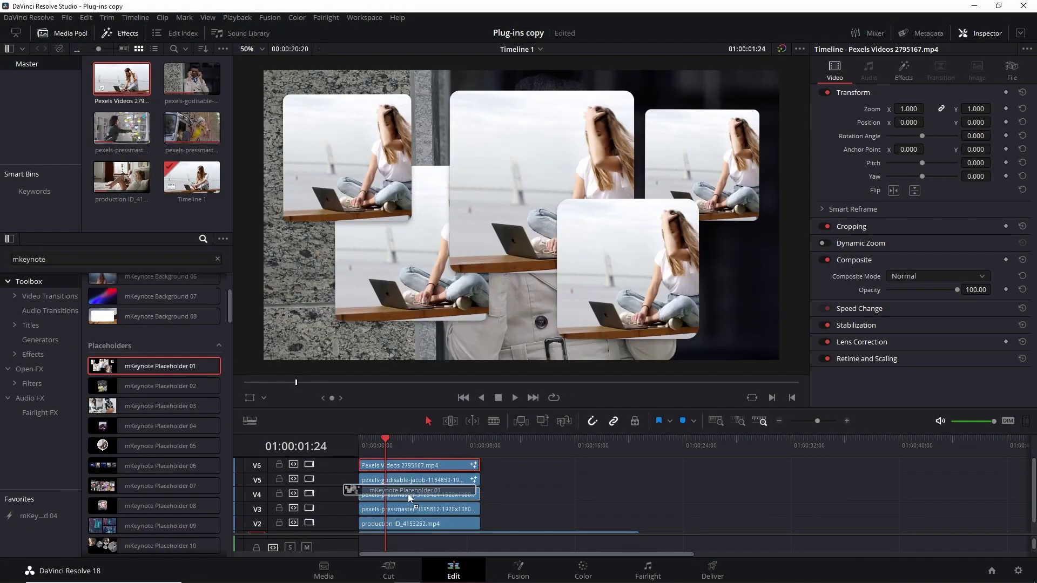
left_click(821, 187)
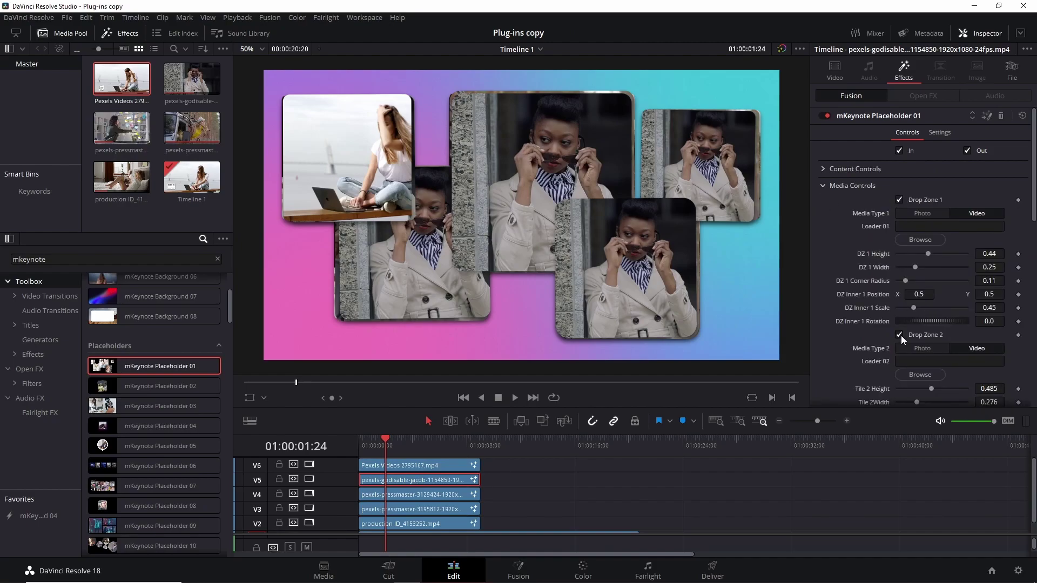
scroll(913, 343, "down", 10)
scroll(900, 355, "up", 10)
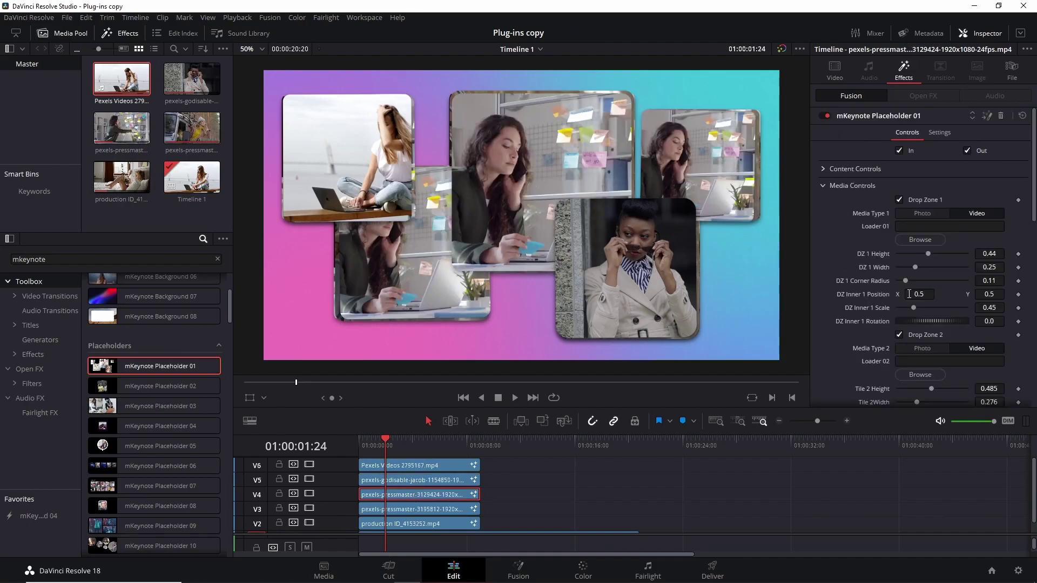
scroll(900, 355, "down", 6)
left_click(828, 185)
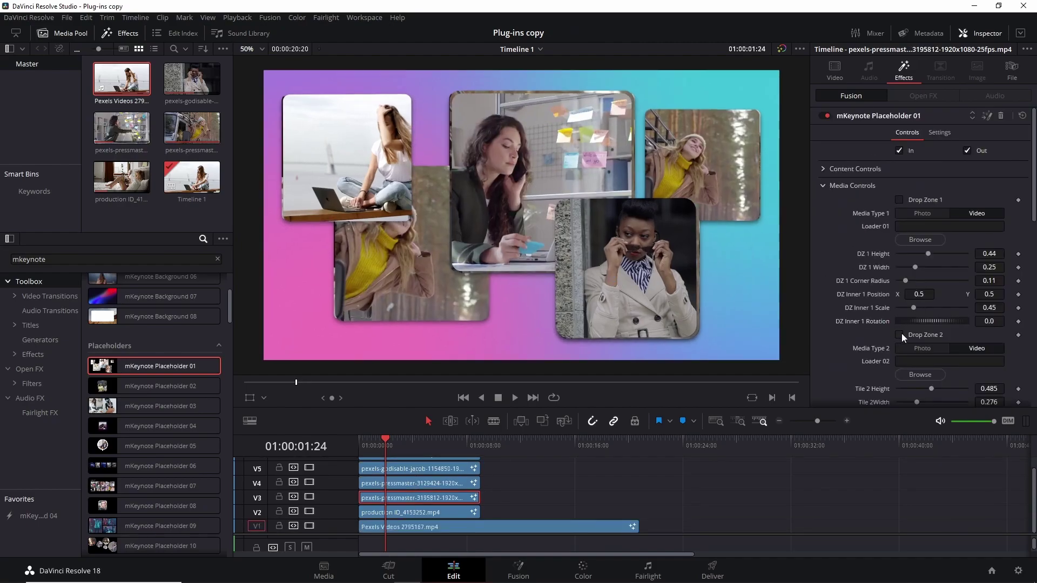
scroll(902, 333, "down", 3)
key("alt+Down")
scroll(899, 293, "down", 5)
scroll(906, 361, "down", 5)
key("Home")
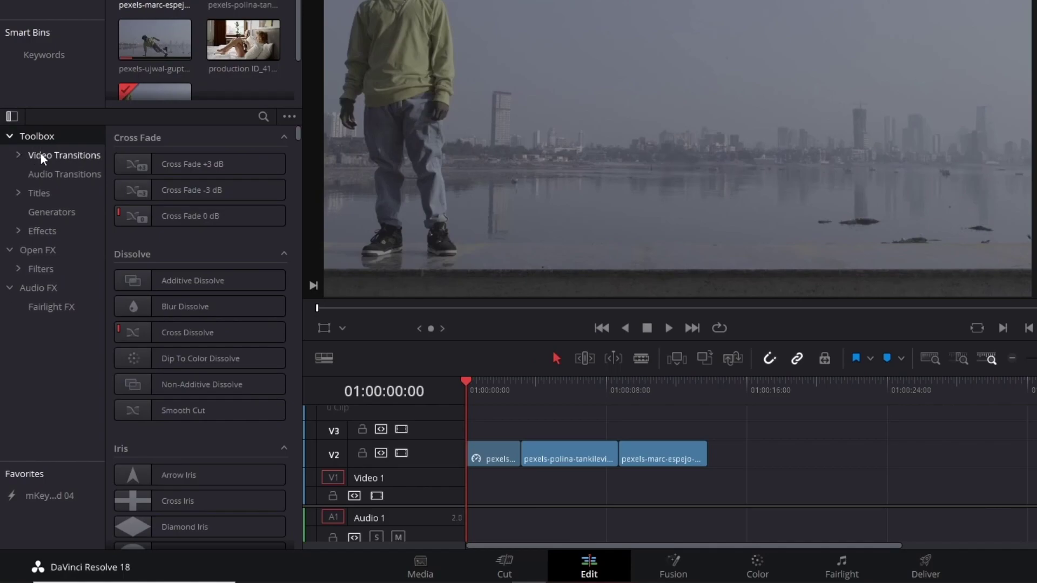
Drop the mTransition Zoom Bounce Flip transition onto the edit between the first two V2 clips
left_click(40, 154)
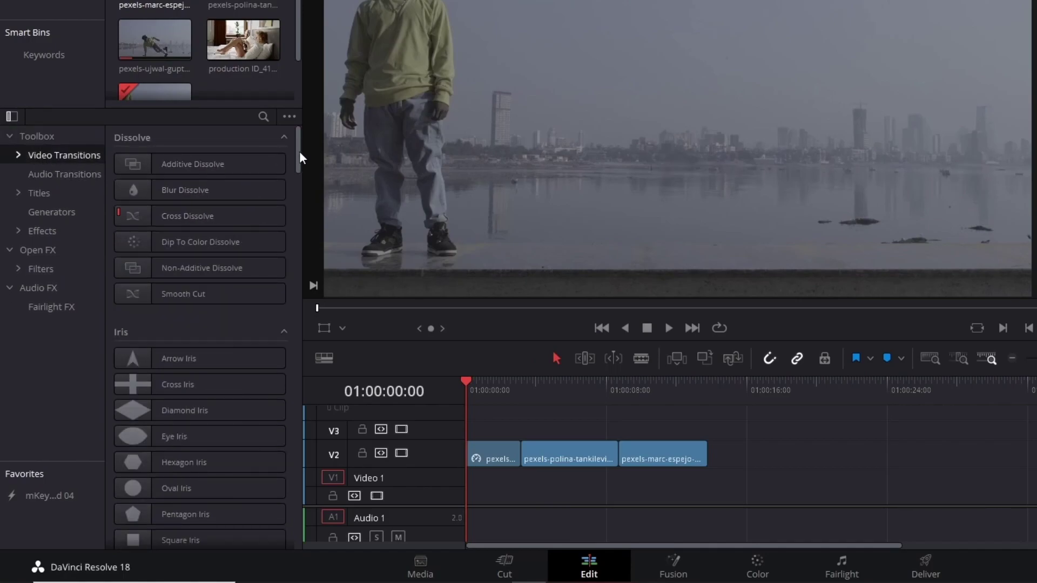
left_click_drag(300, 157, 296, 491)
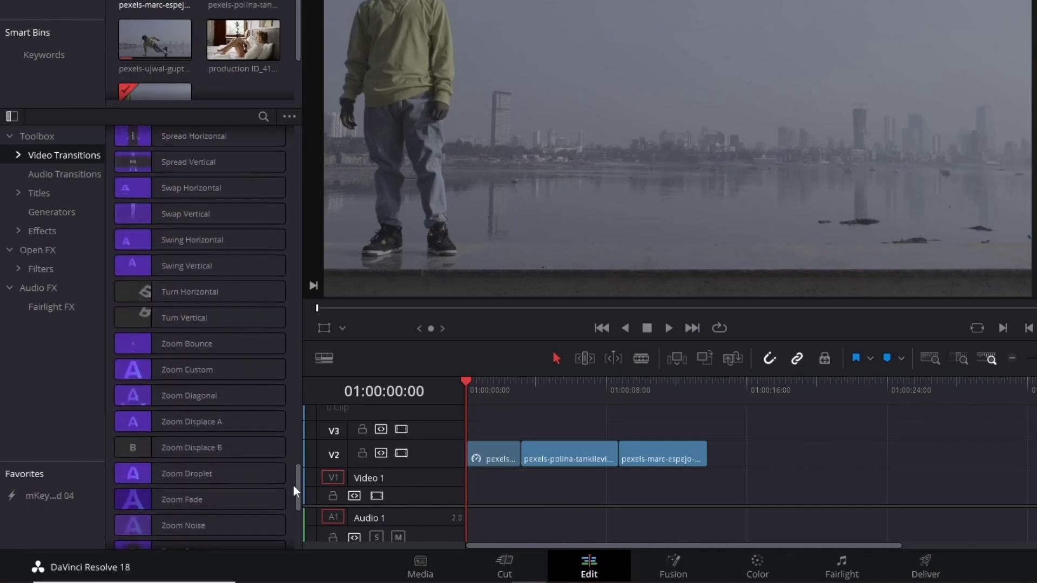
scroll(200, 346, "up", 15)
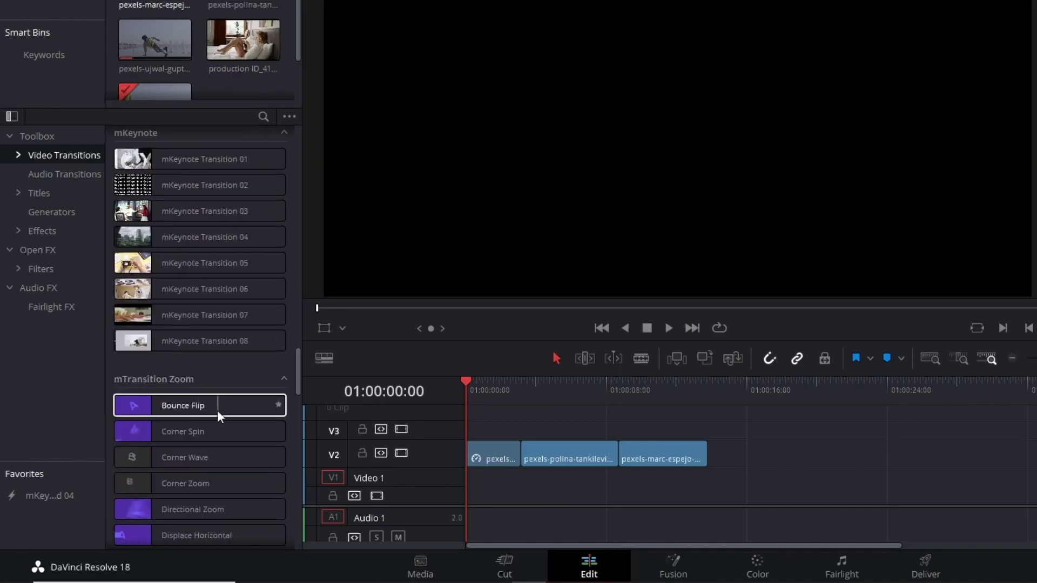
scroll(199, 405, "down", 3)
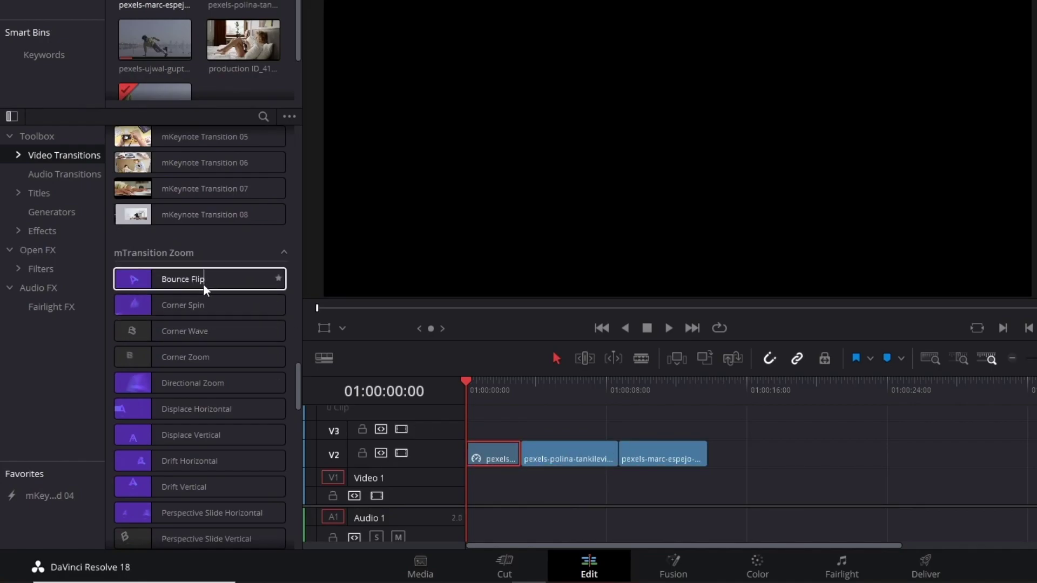
left_click_drag(205, 290, 522, 446)
left_click_drag(444, 463, 439, 471)
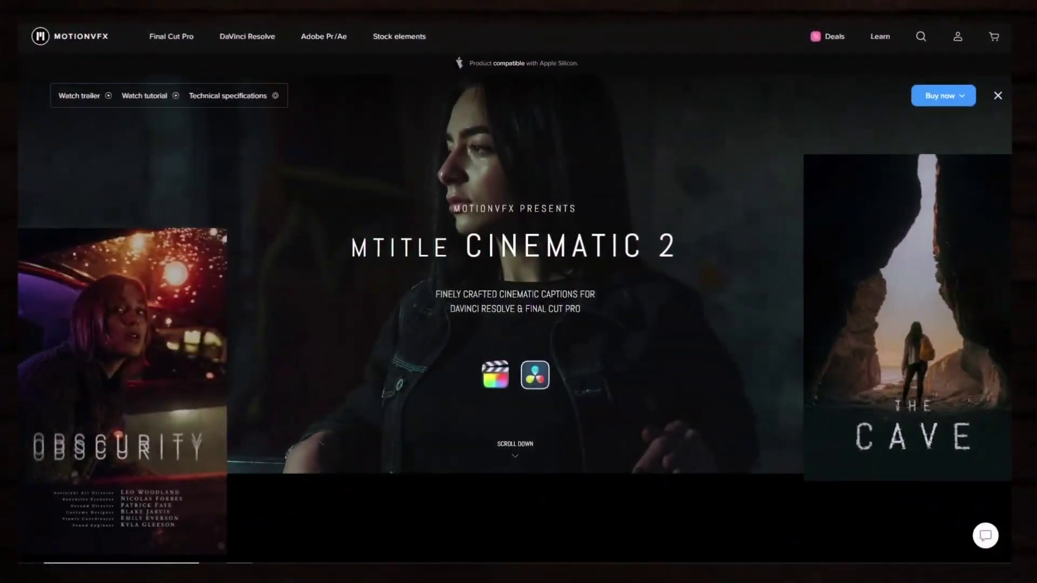
Scroll the mTitle Cinematic 2 page past the trailer, tutorials and $99 Buy now options
scroll(515, 318, "down", 5)
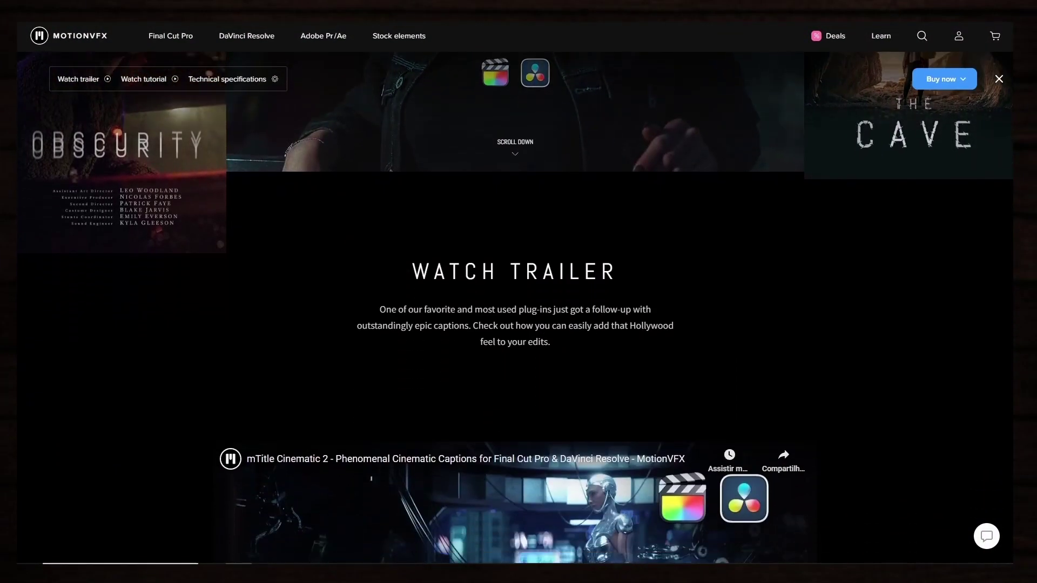
scroll(514, 318, "down", 5)
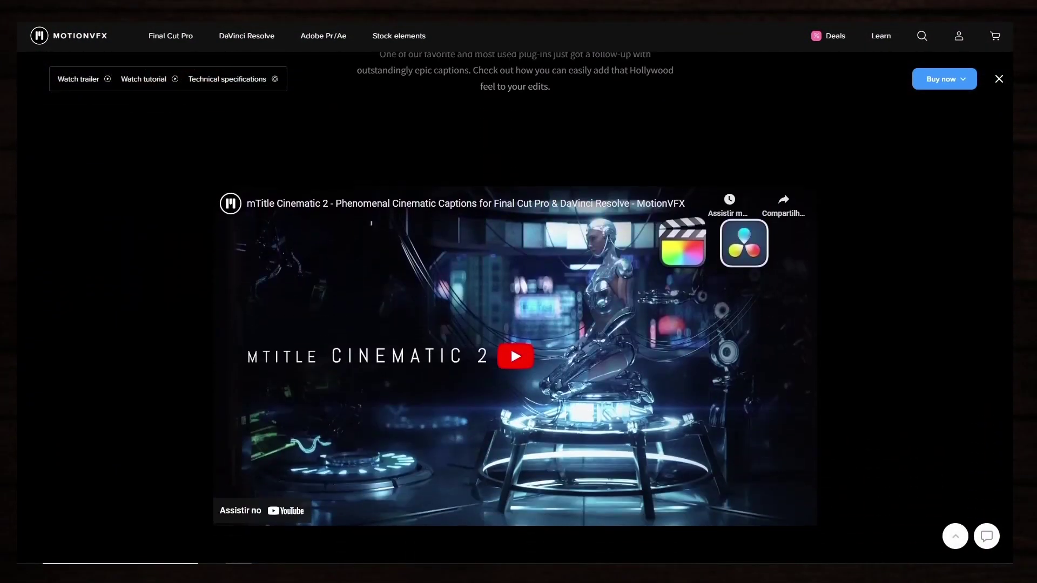
scroll(515, 319, "down", 6)
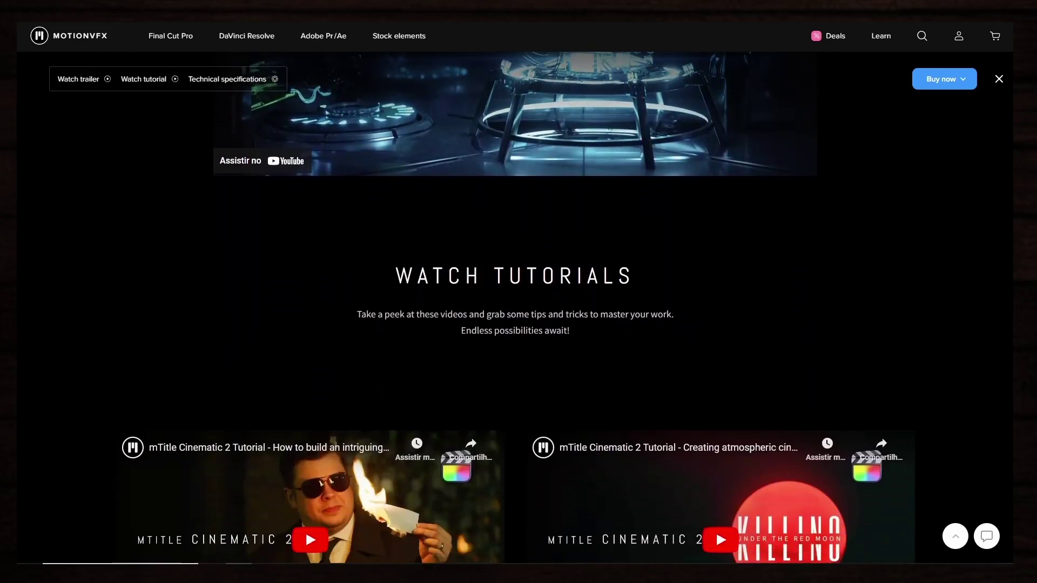
scroll(515, 318, "down", 5)
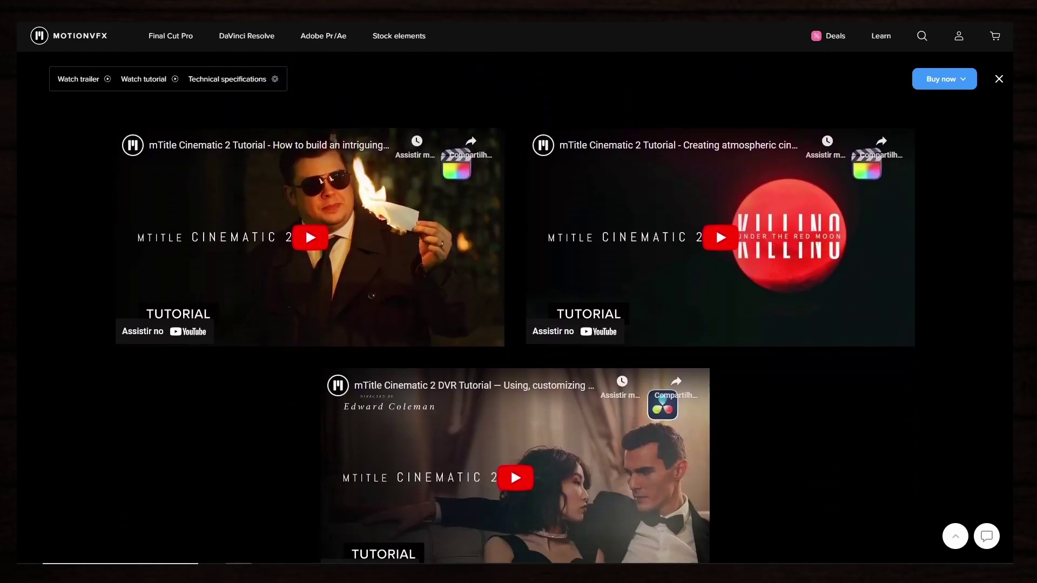
scroll(515, 319, "down", 5)
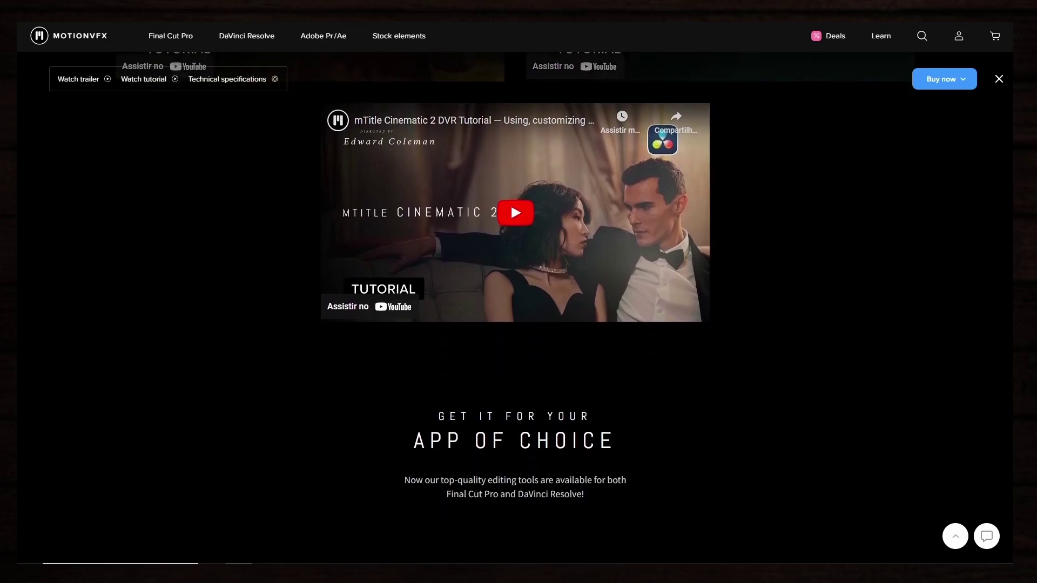
scroll(515, 319, "down", 6)
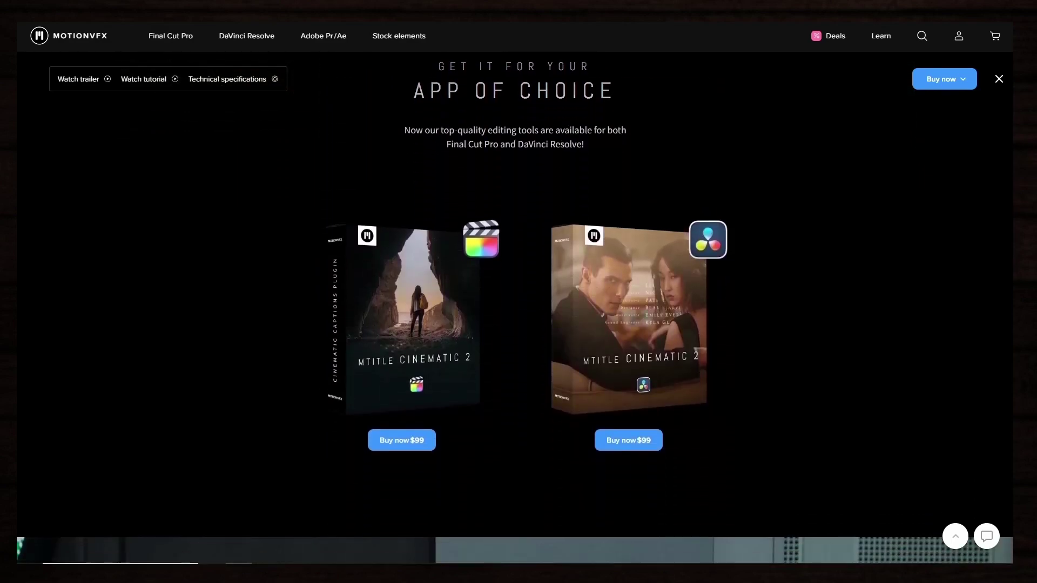
scroll(514, 319, "down", 2)
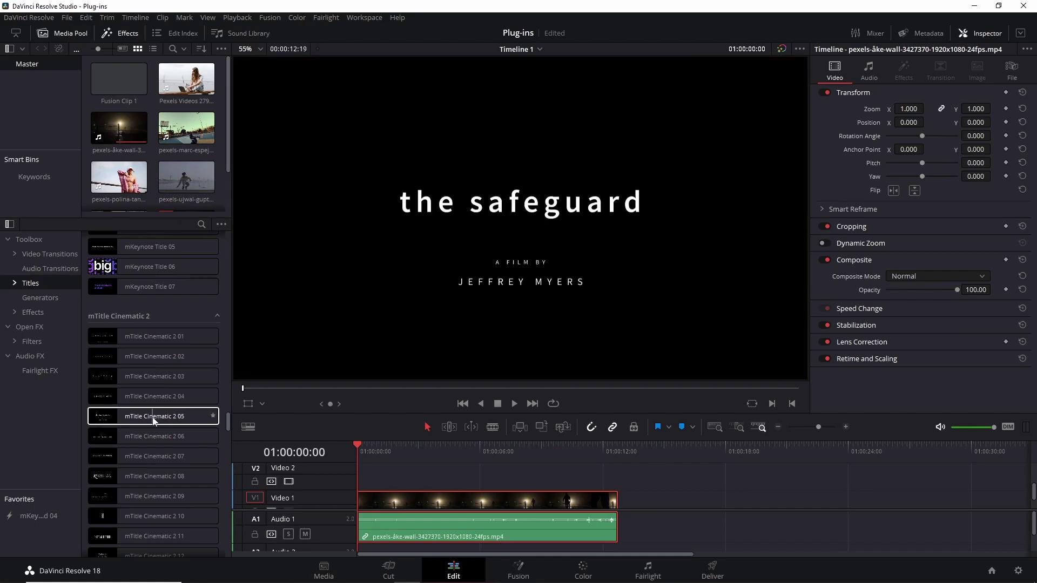
Add mTitle Cinematic 2 05 on V2 above the night clip and change its title text to 'cotech'
left_click_drag(154, 421, 362, 481)
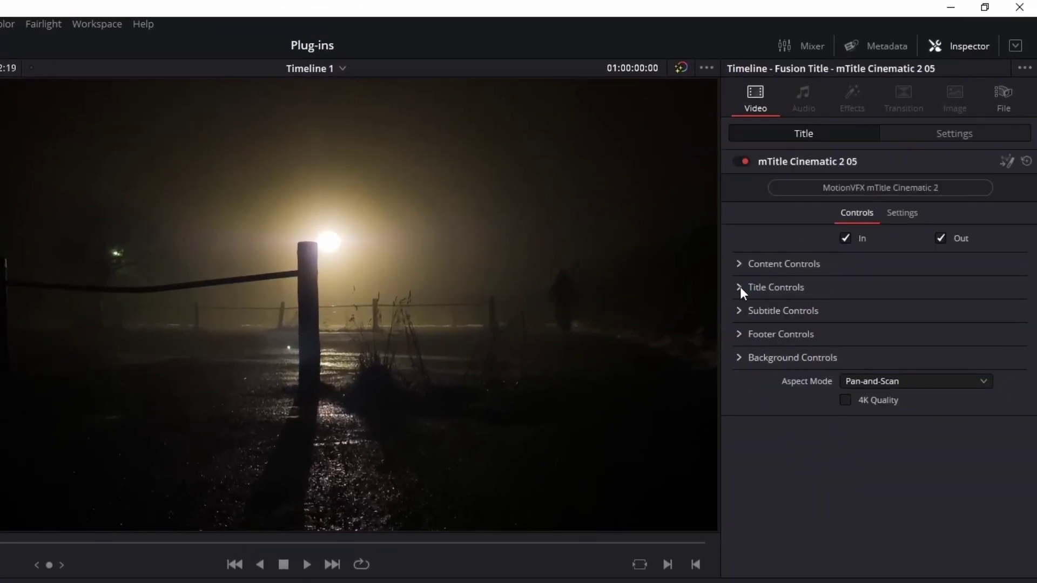
left_click(740, 287)
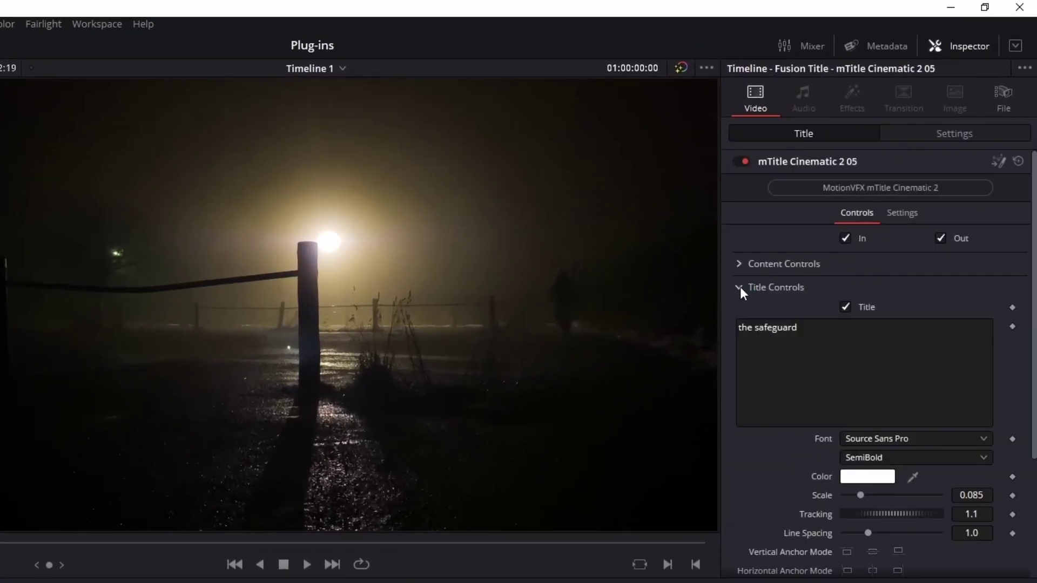
left_click(739, 264)
left_click(799, 394)
key("ctrl+a")
key("BackSpace")
type("cotech")
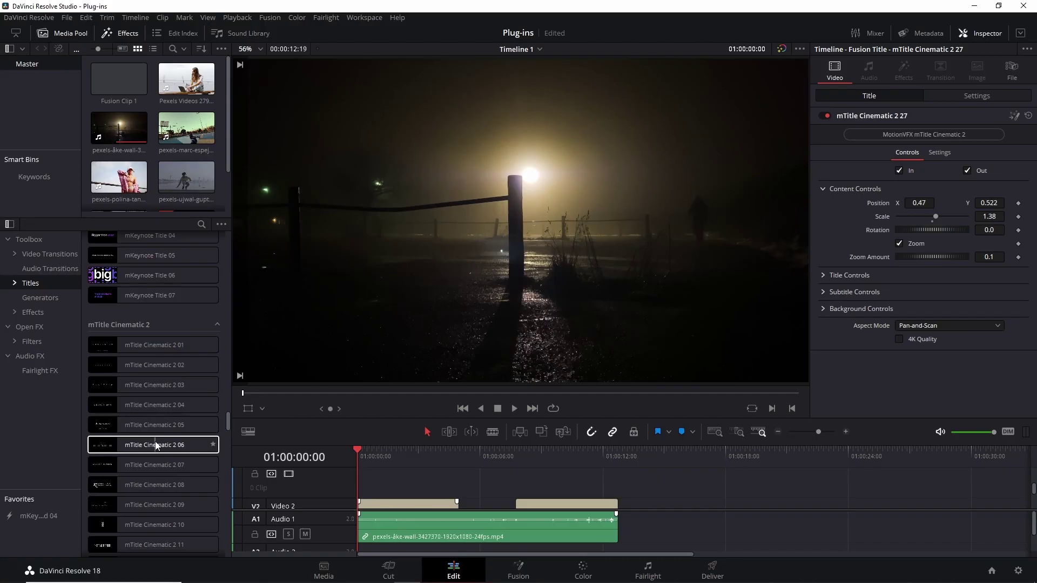
scroll(154, 448, "down", 5)
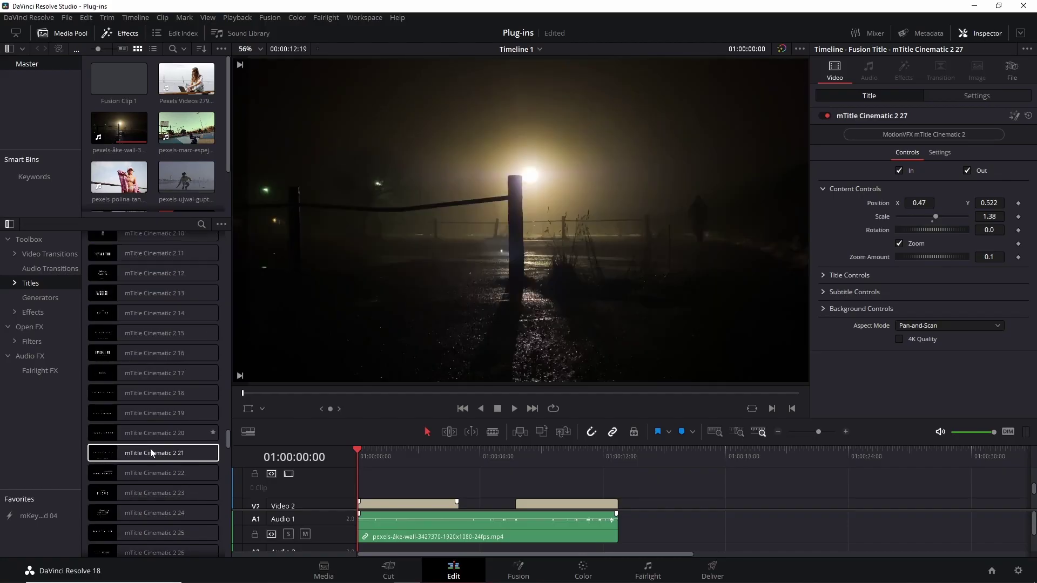
scroll(152, 456, "down", 5)
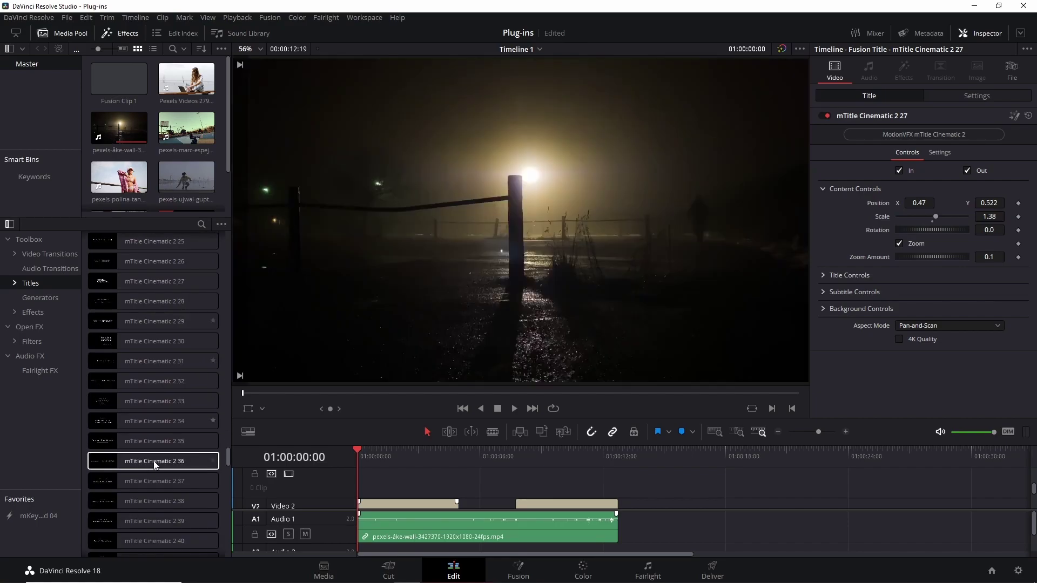
scroll(154, 466, "down", 3)
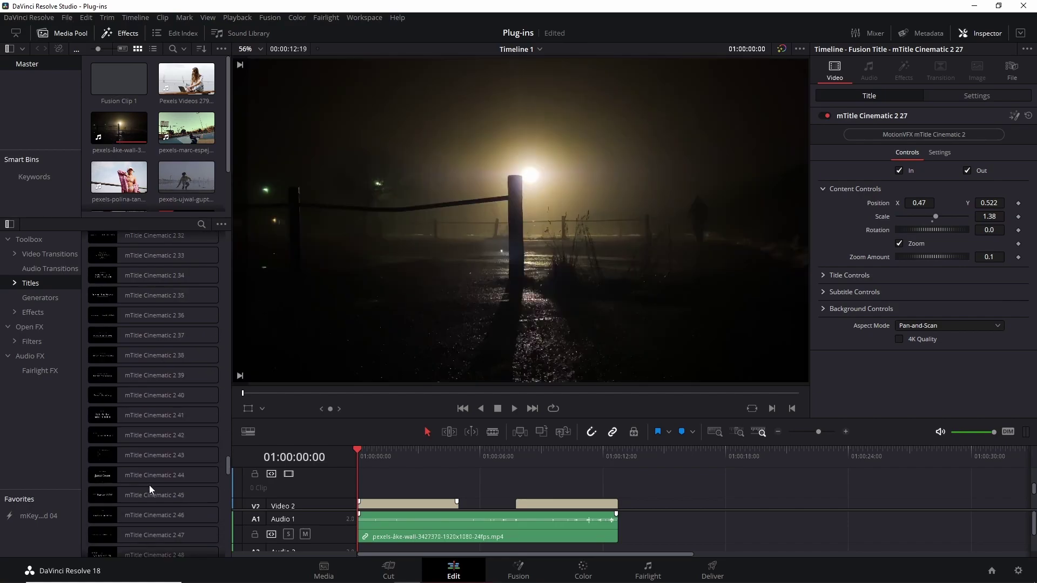
scroll(153, 481, "down", 3)
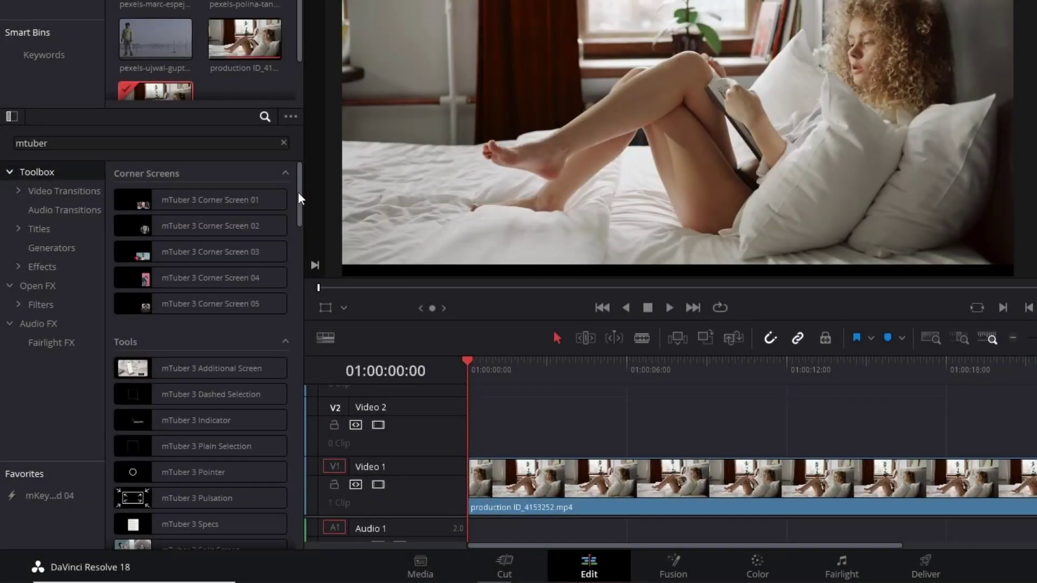
Add mTuber 3 Icon Custom Logo on V2 above the bedroom clip and preview its animation
left_click_drag(298, 193, 316, 243)
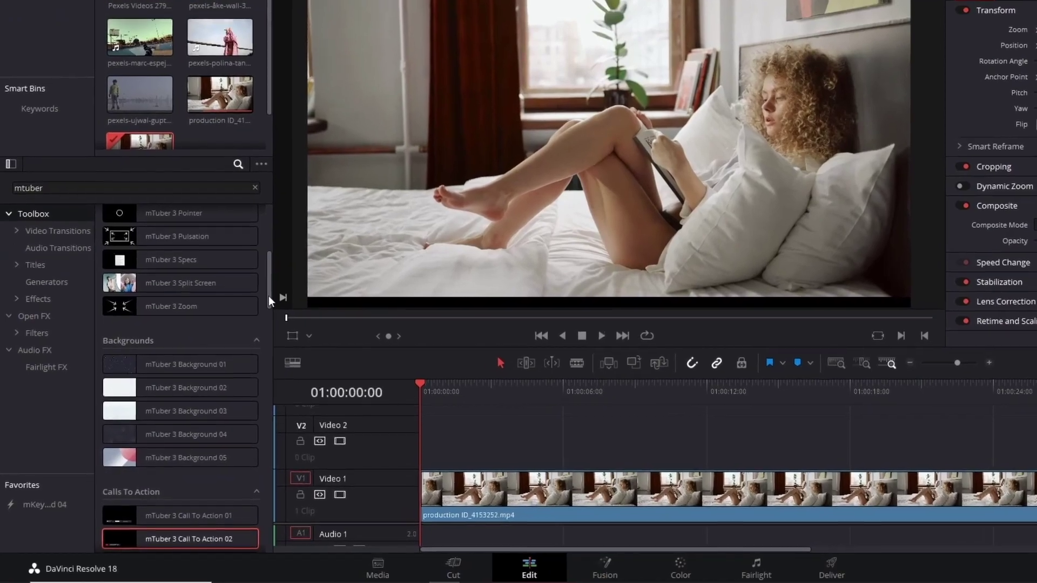
left_click_drag(254, 309, 259, 378)
left_click_drag(306, 342, 310, 430)
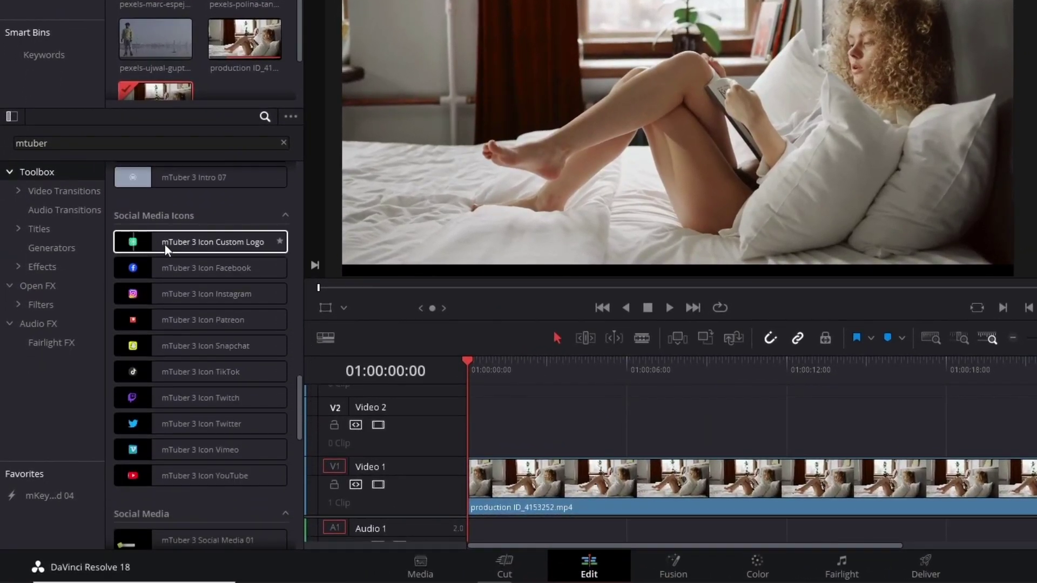
left_click_drag(164, 244, 469, 435)
key("space")
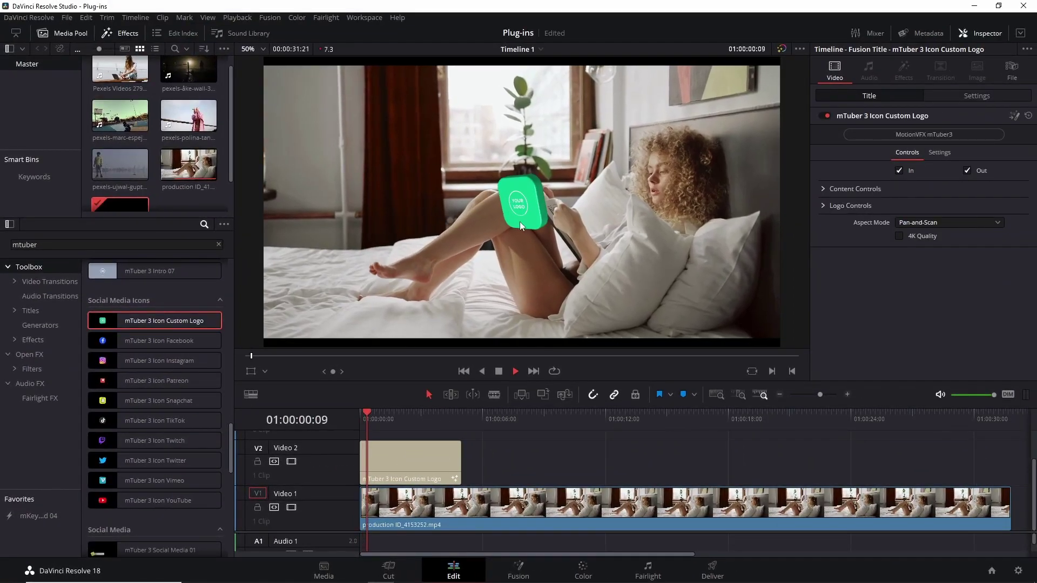
key("Home")
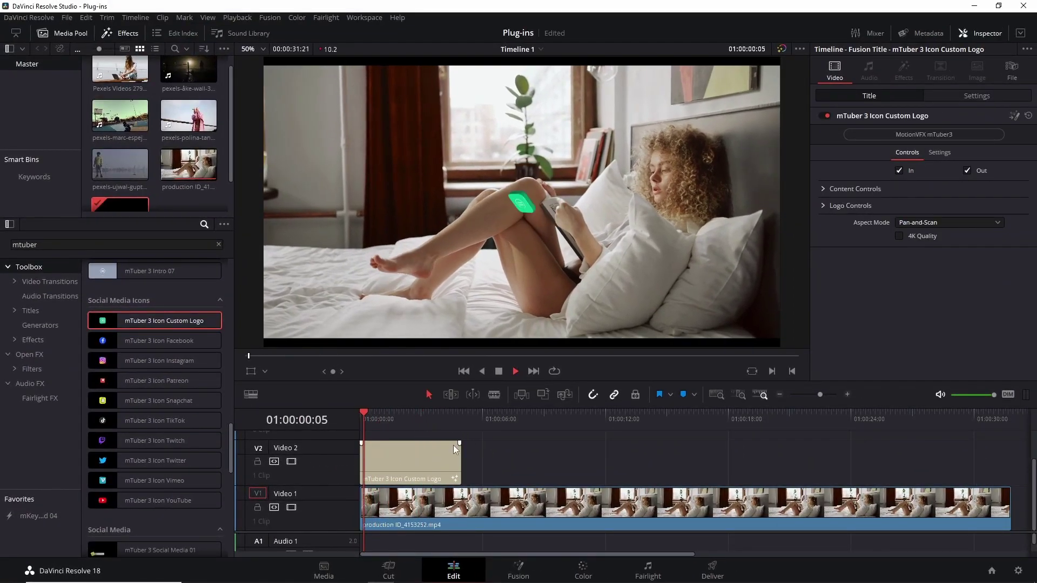
key("space")
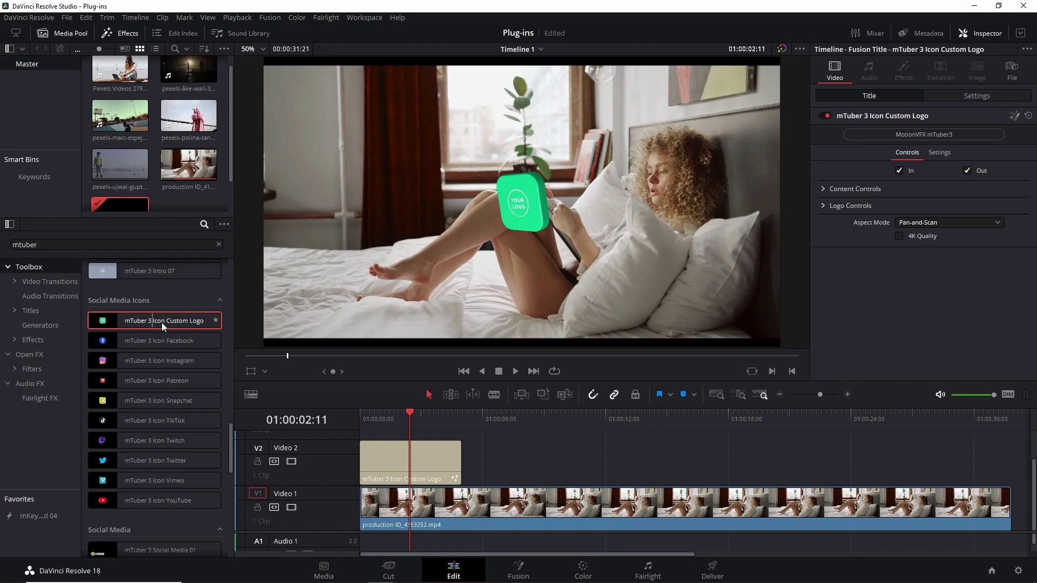
Delete the Custom Logo clip so Video 2 is empty again
right_click(425, 465)
left_click(449, 453)
left_click_drag(231, 438, 238, 349)
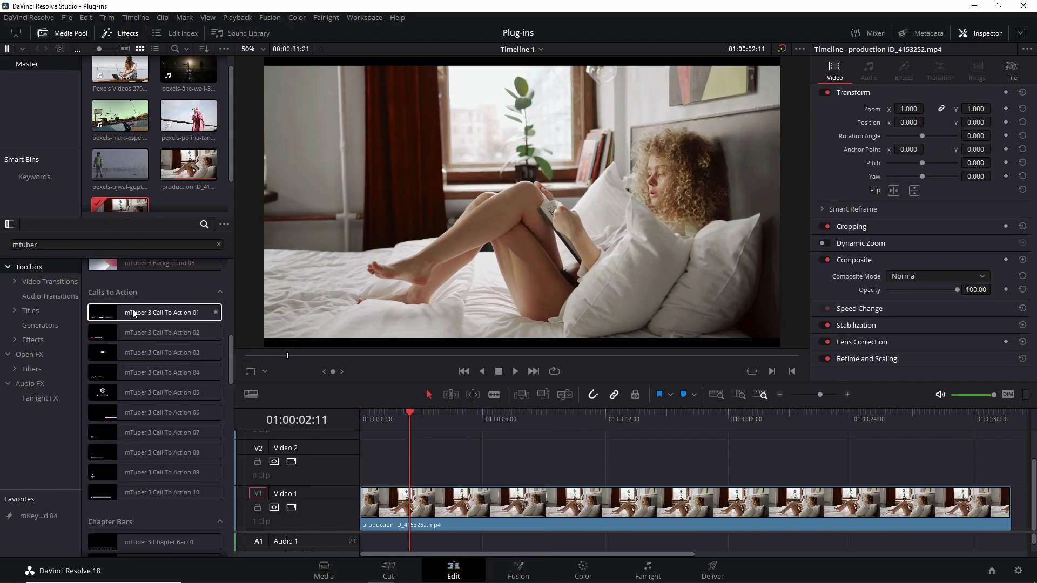
Place mTuber 3 Call To Action 01 at the start of V2 and preview it
left_click_drag(123, 310, 373, 461)
left_click_drag(416, 414, 361, 413)
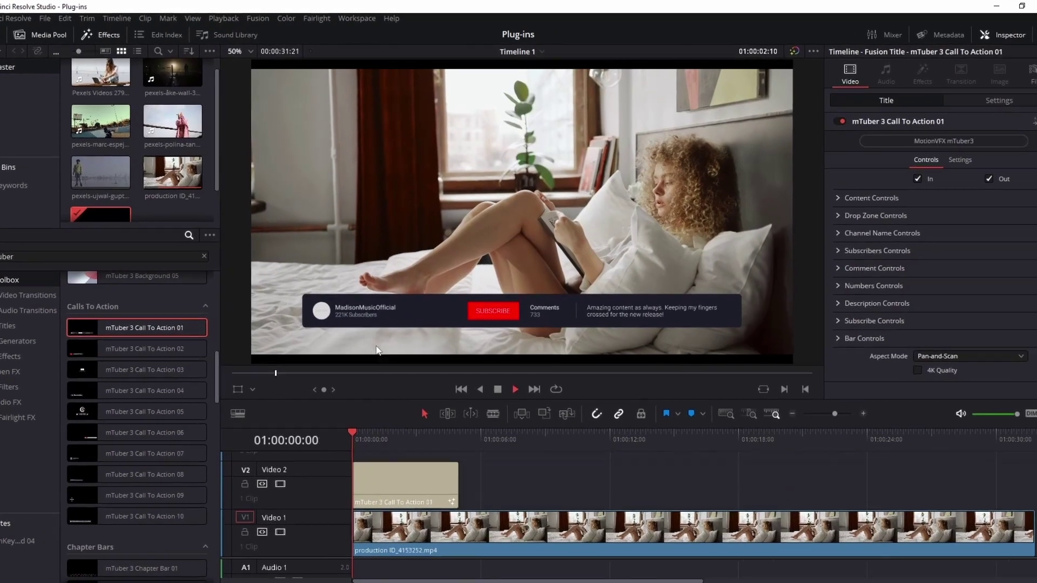
key("space")
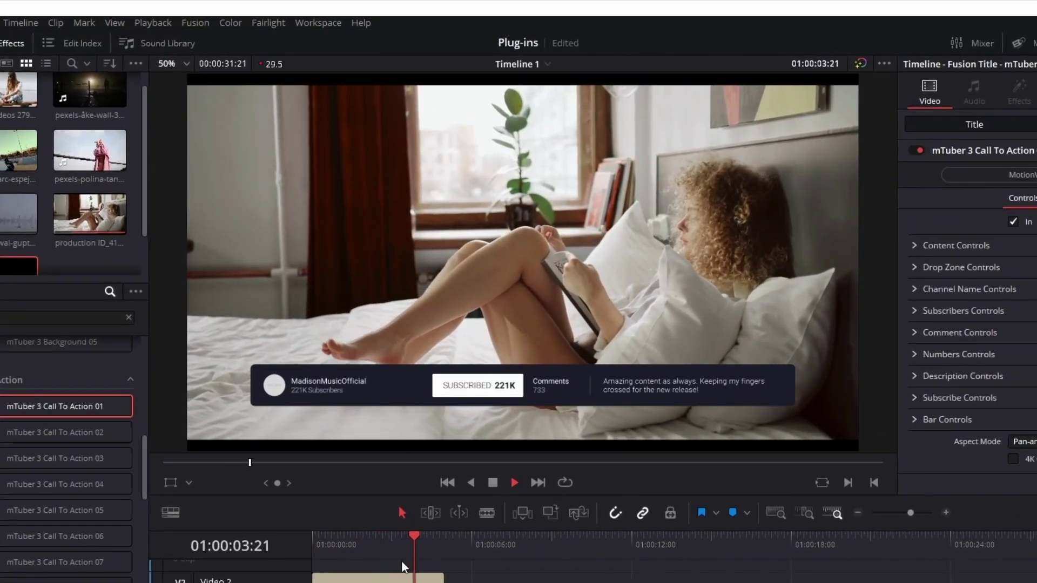
key("space")
left_click_drag(384, 534, 323, 534)
key("space")
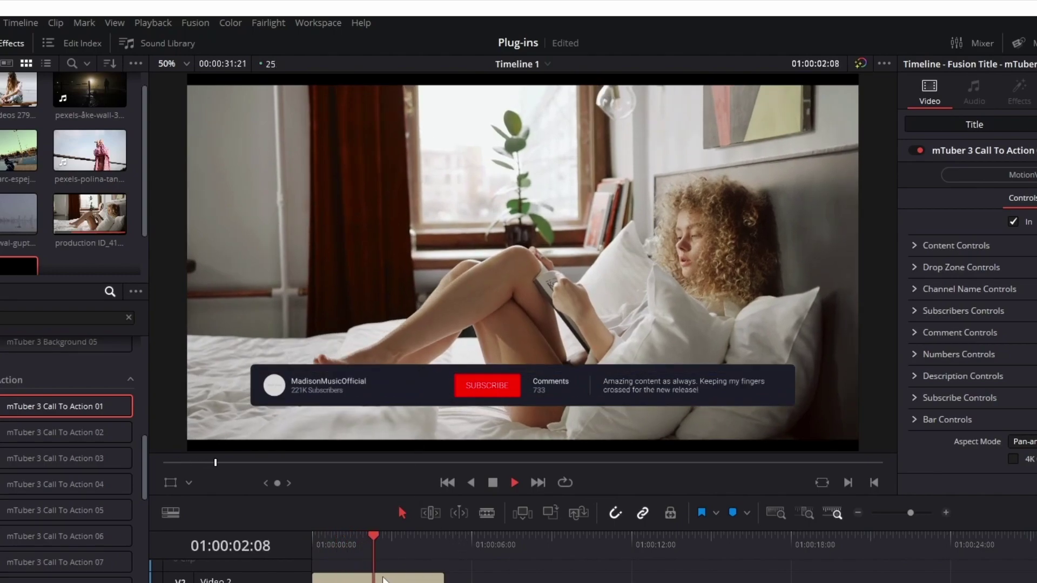
key("space")
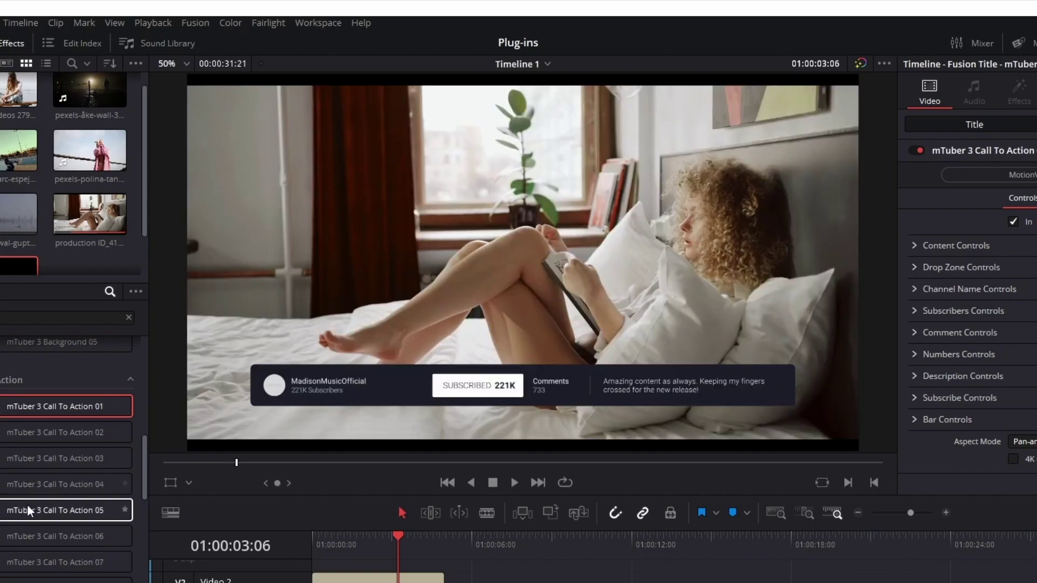
Add Call To Action 05 right after the first title on V2 and play it
left_click(27, 510)
left_click_drag(27, 510, 466, 578)
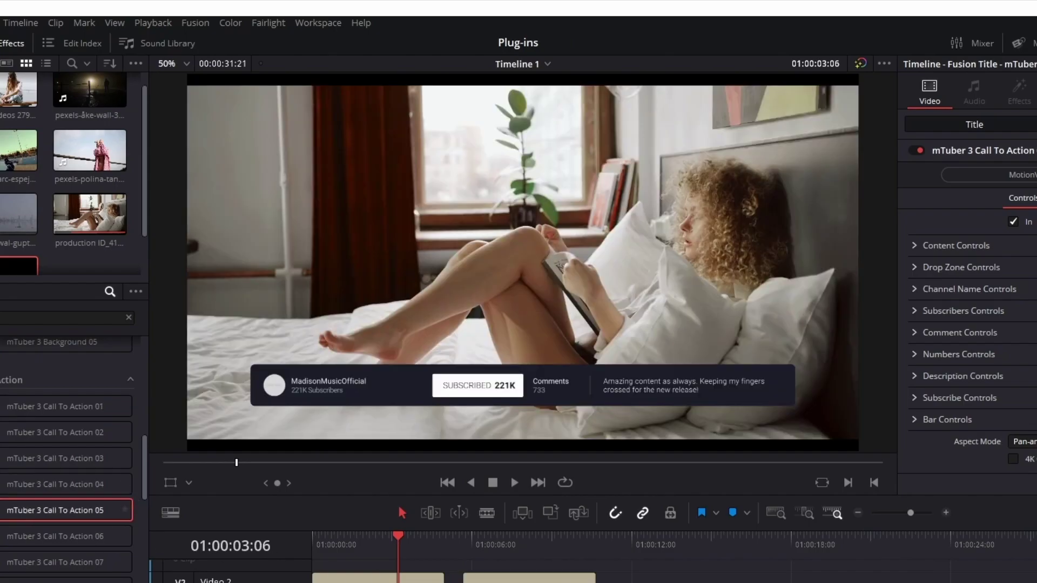
left_click(453, 533)
key("space")
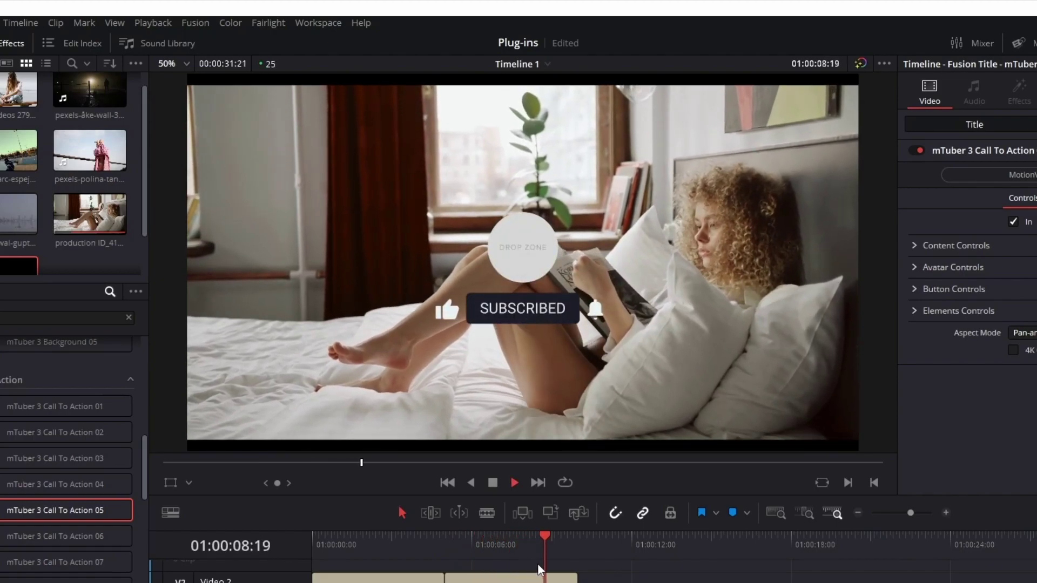
left_click_drag(565, 539, 460, 539)
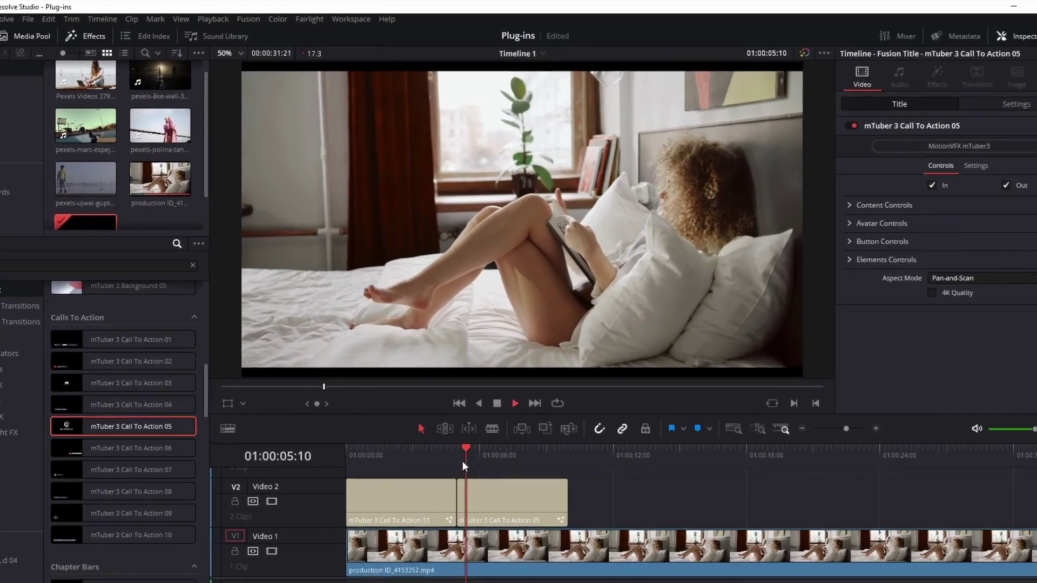
scroll(147, 432, "down", 10)
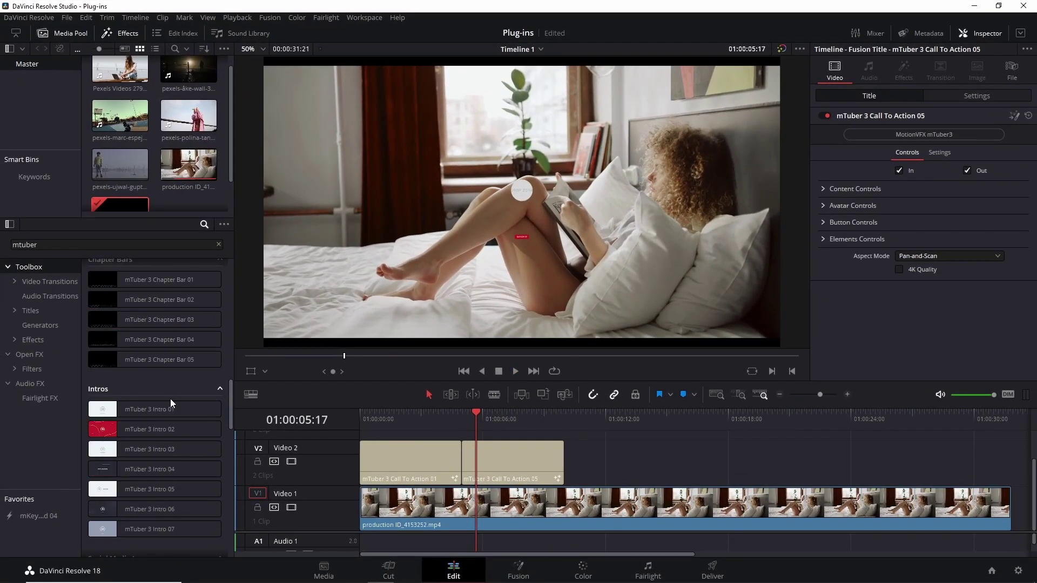
scroll(170, 399, "down", 10)
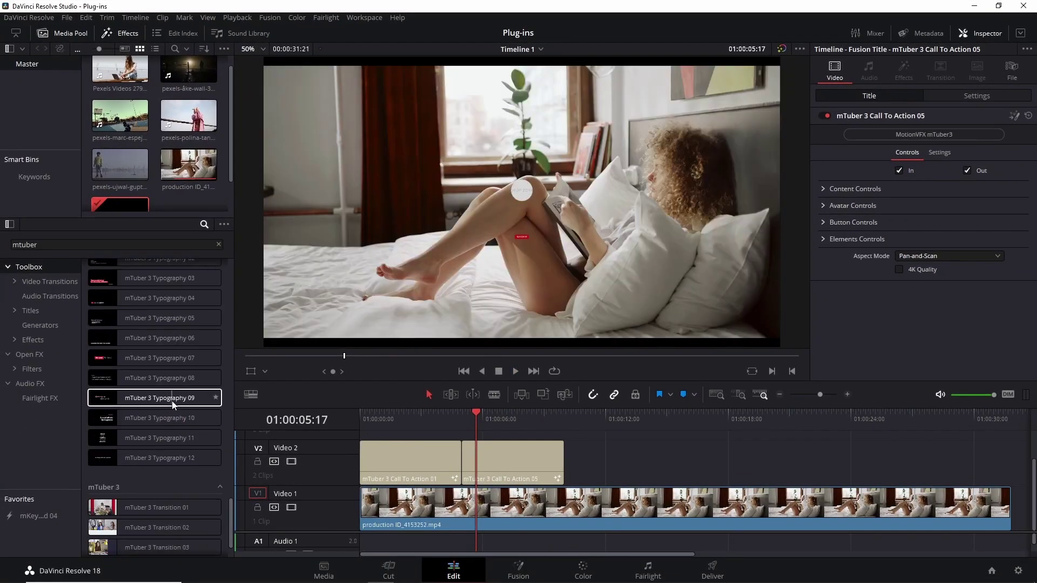
left_click_drag(231, 520, 236, 243)
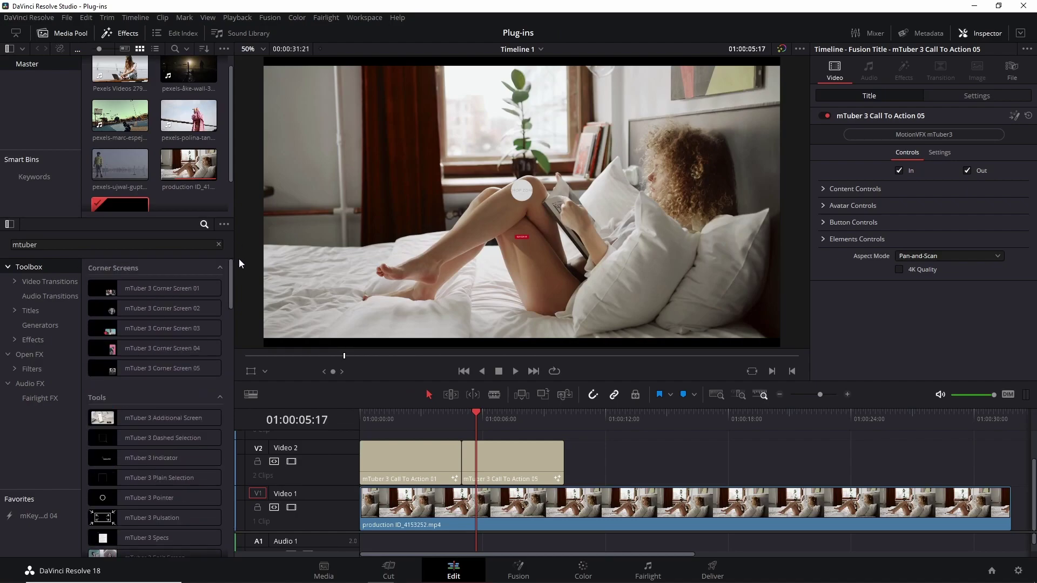
scroll(241, 274, "down", 2)
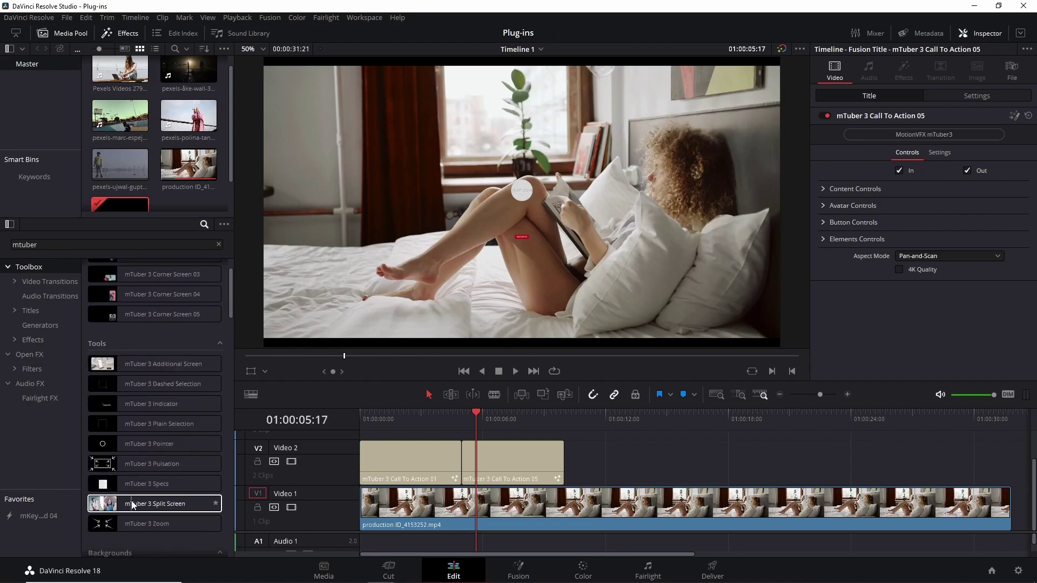
mouse_move(132, 505)
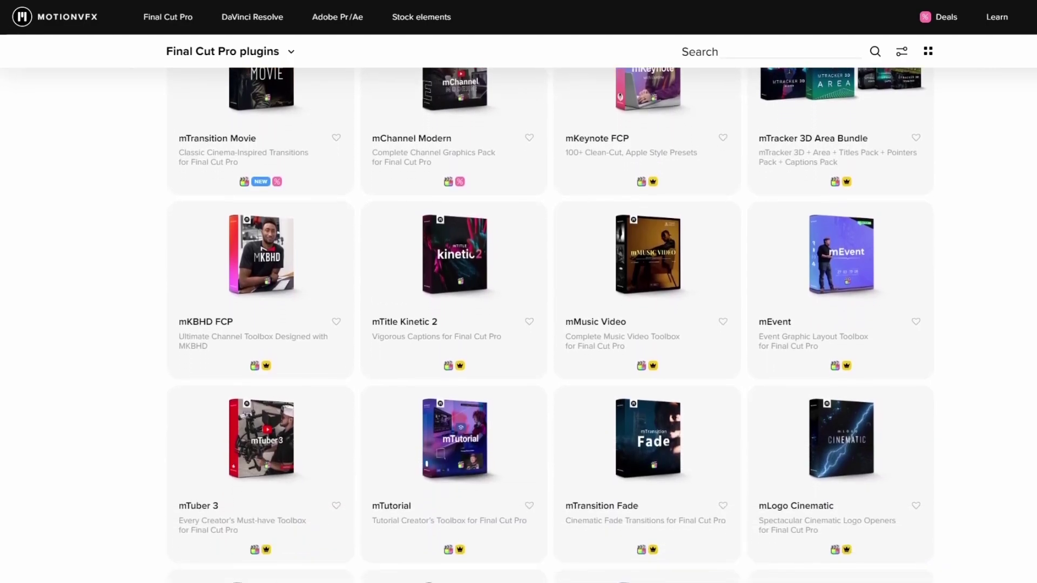
scroll(518, 324, "down", 6)
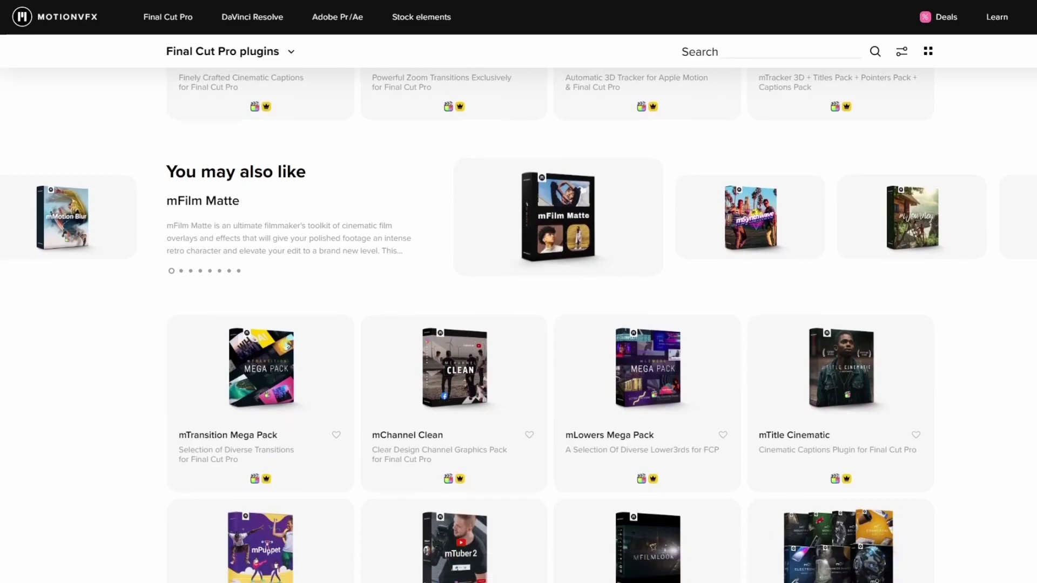
scroll(519, 324, "down", 3)
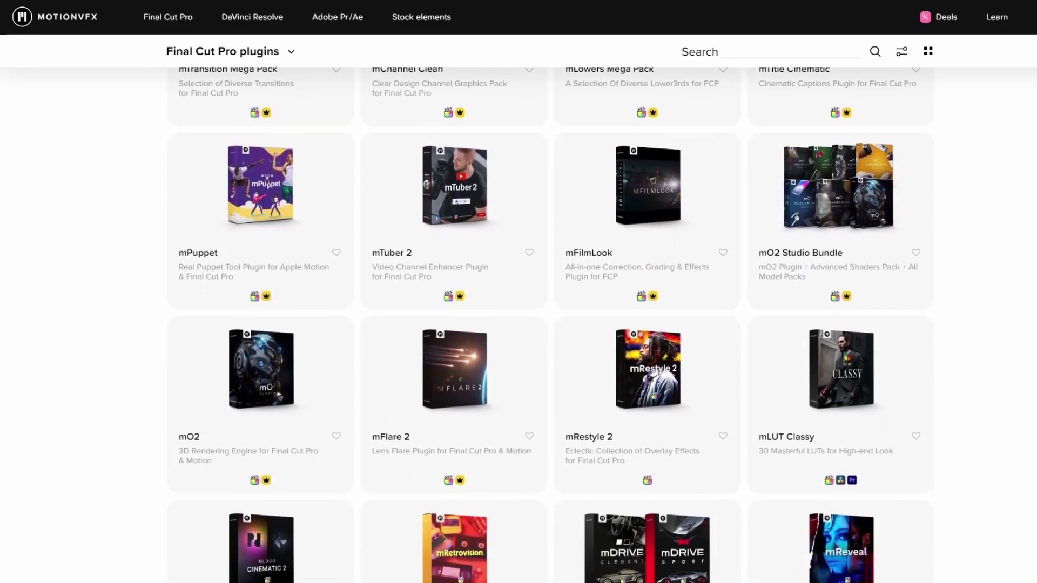